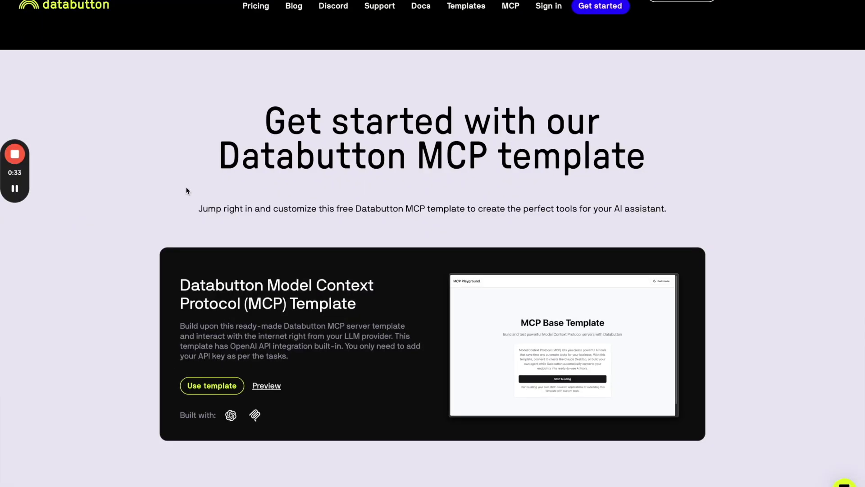
scroll(186, 187, "down", 1)
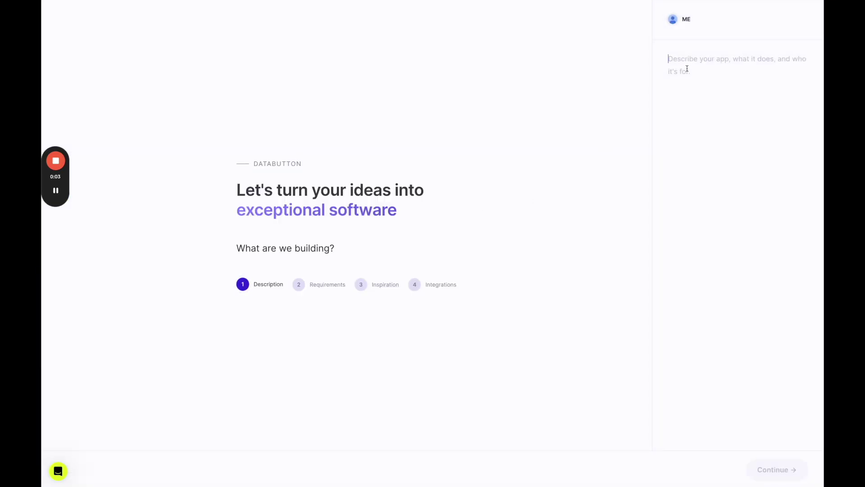
Step: Describe a stock data app built on the Finnhub Stock API and submit the description
left_click(687, 69)
type("a")
key("BackSpace")
type("A stock ")
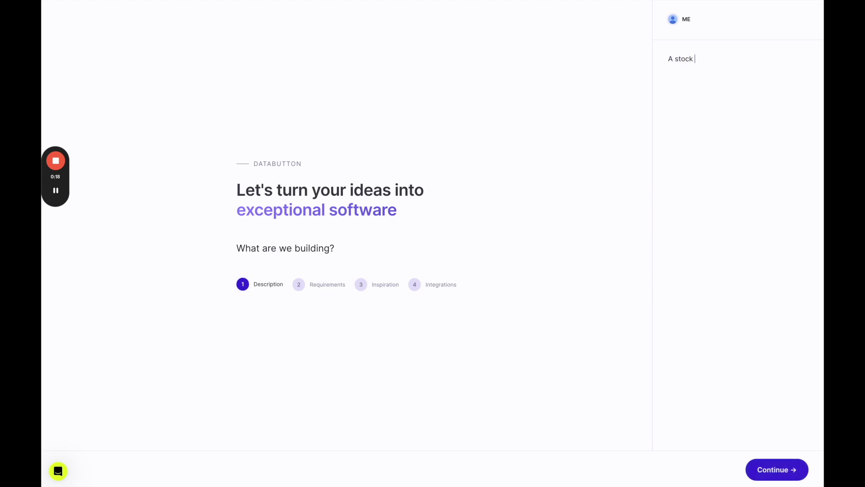
type("data ap")
type("p")
key("Return")
type("using the ")
type("Finnhub Stock API")
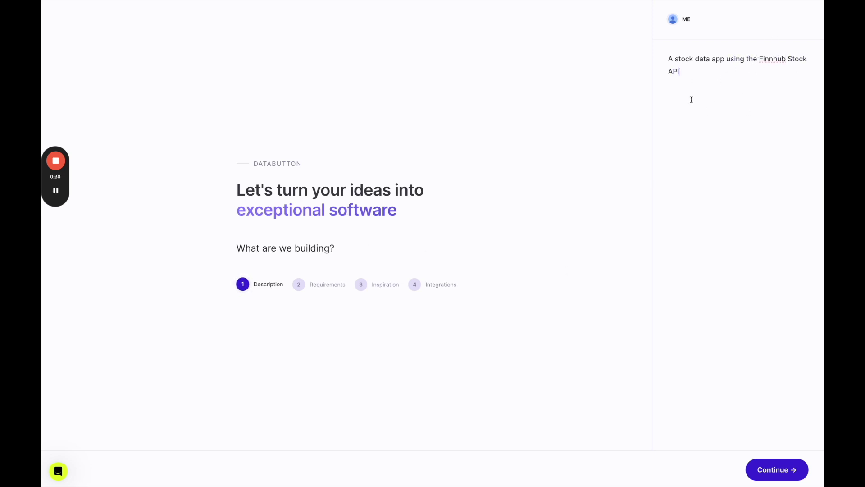
left_click(774, 469)
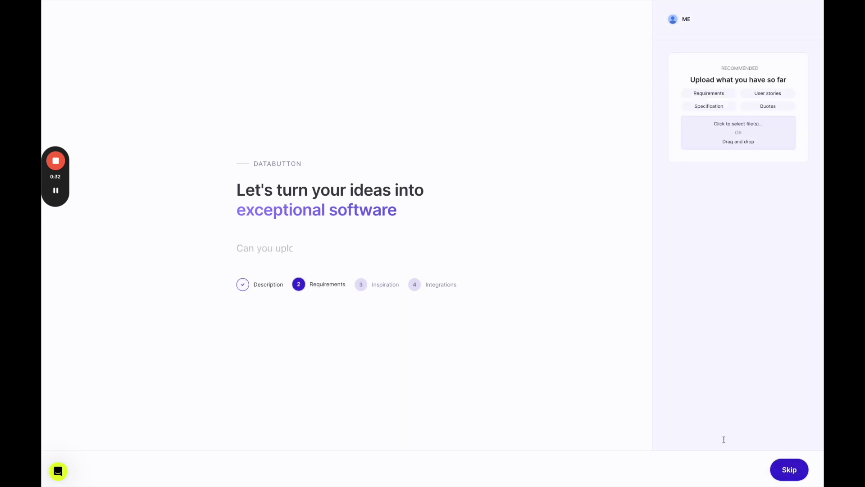
Step: Skip requirements and design inspiration, then create the app without integrations
left_click(790, 476)
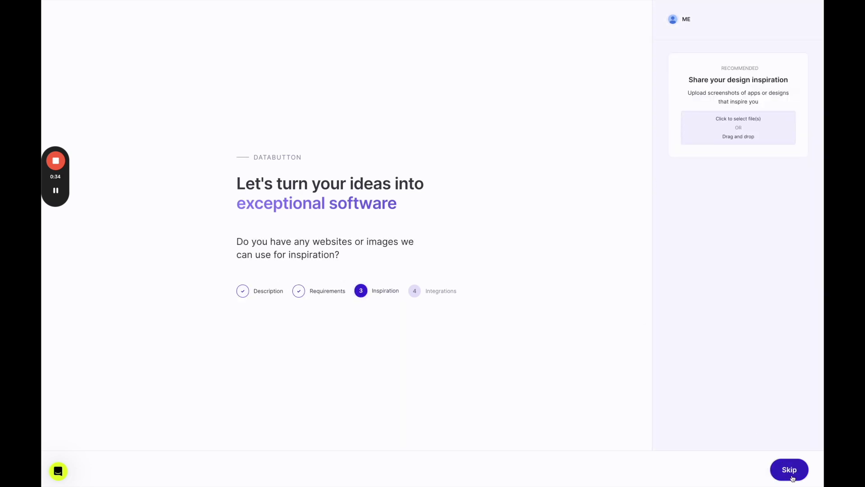
left_click(789, 470)
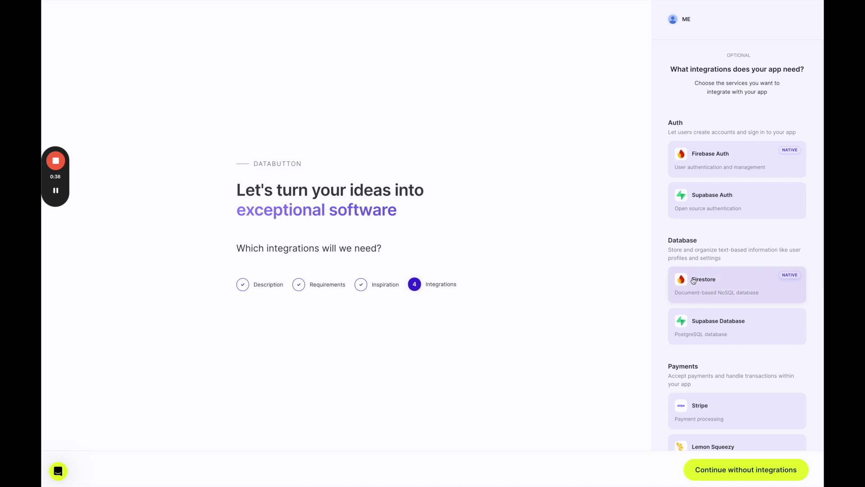
scroll(709, 353, "down", 4)
left_click(729, 469)
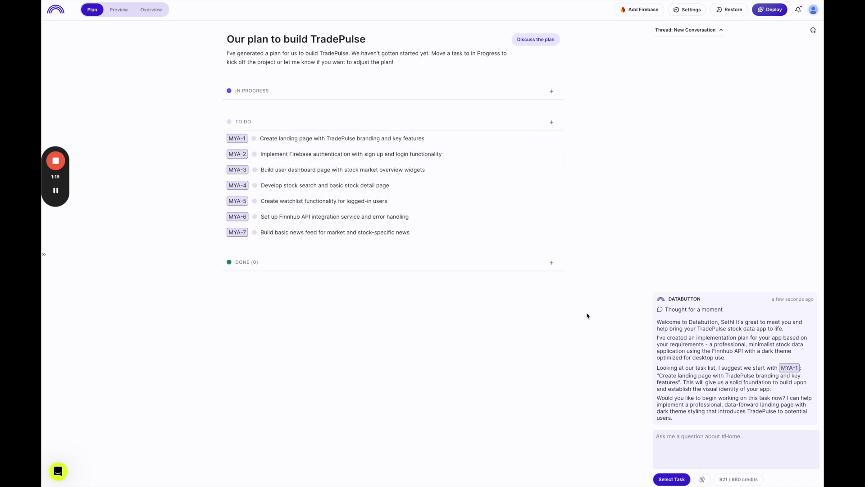
Step: Begin a chat request to build a backend Finnhub API that returns ticker stock information
left_click(699, 433)
type("B")
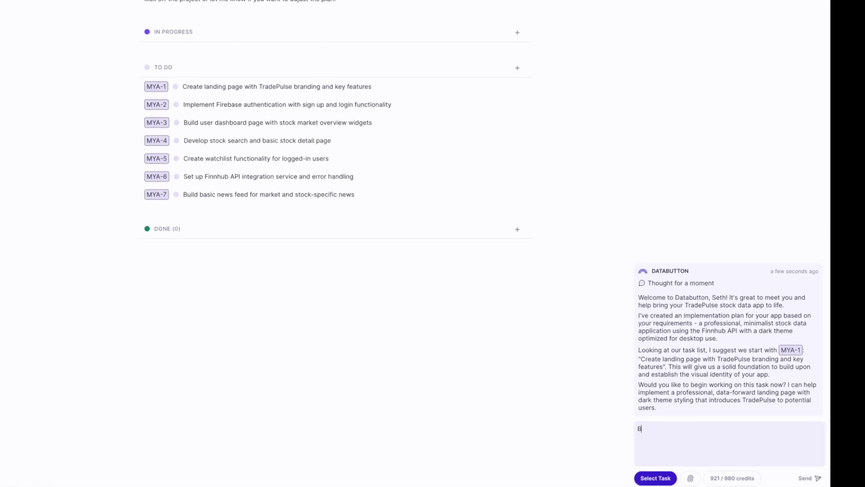
type("uidl a")
key("BackSpace")
key("BackSpace")
key("BackSpace")
type("ld an")
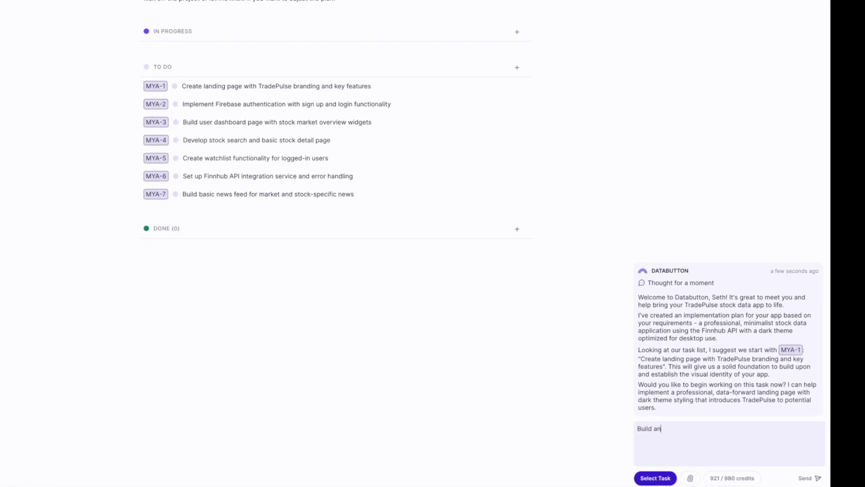
type(" API in the back")
type("end for the Finnhub")
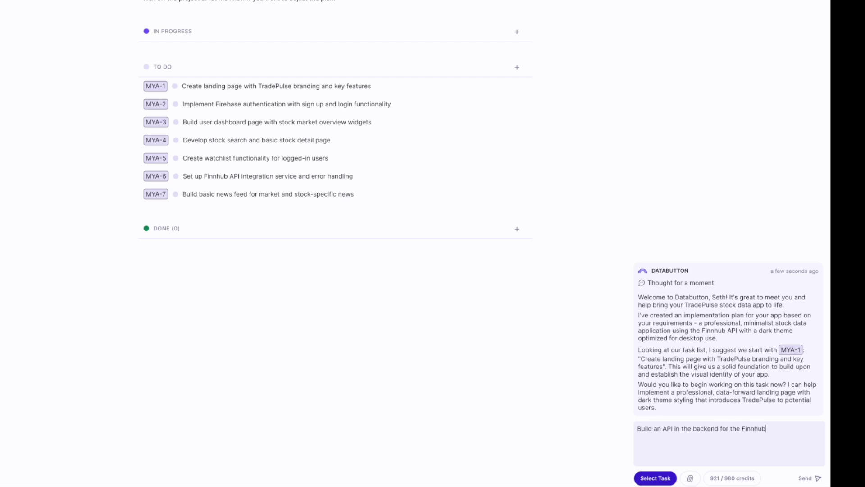
type(" Stock API to ")
type("enter a stoc")
type("k ticker and get")
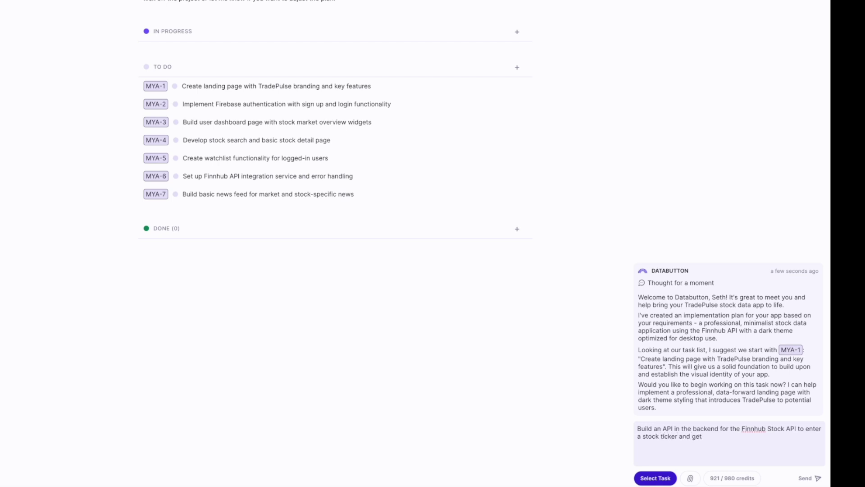
type(" stock information.")
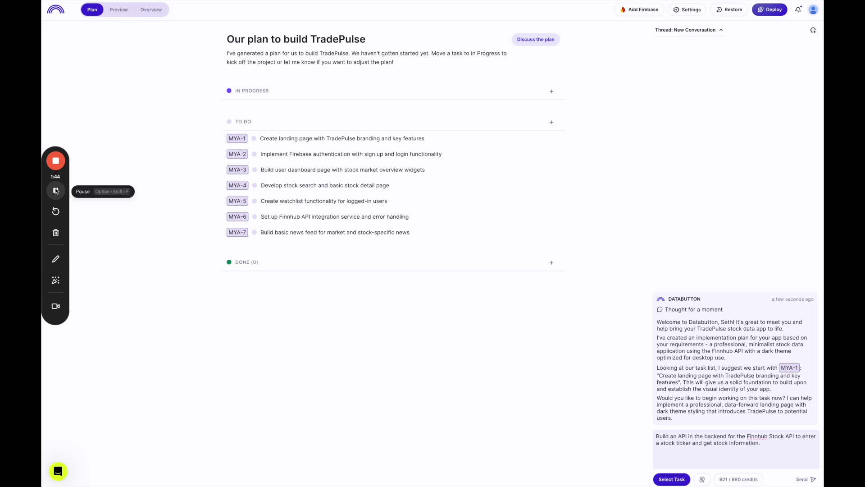
Step: Register a Finnhub account for an API key and open the Finnhub API documentation
left_click(56, 191)
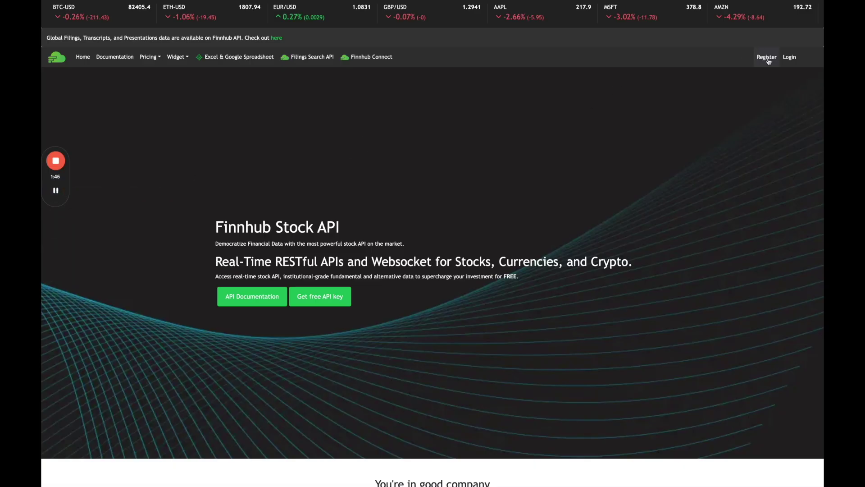
left_click(320, 296)
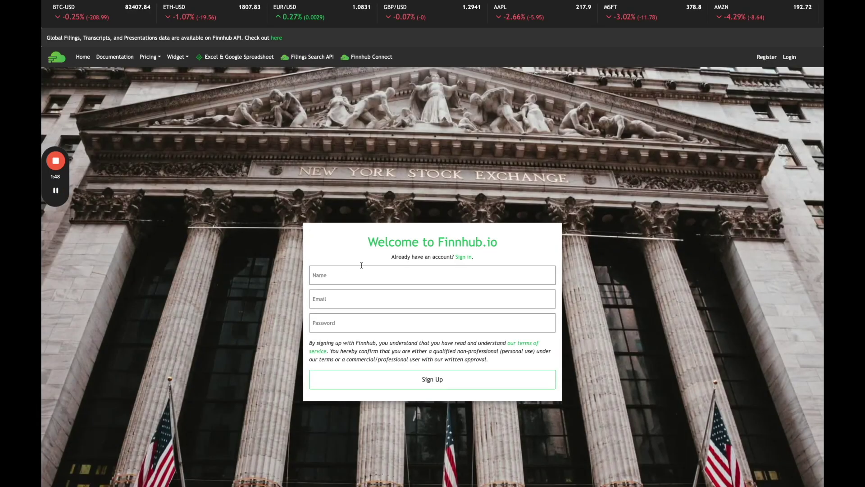
left_click(55, 191)
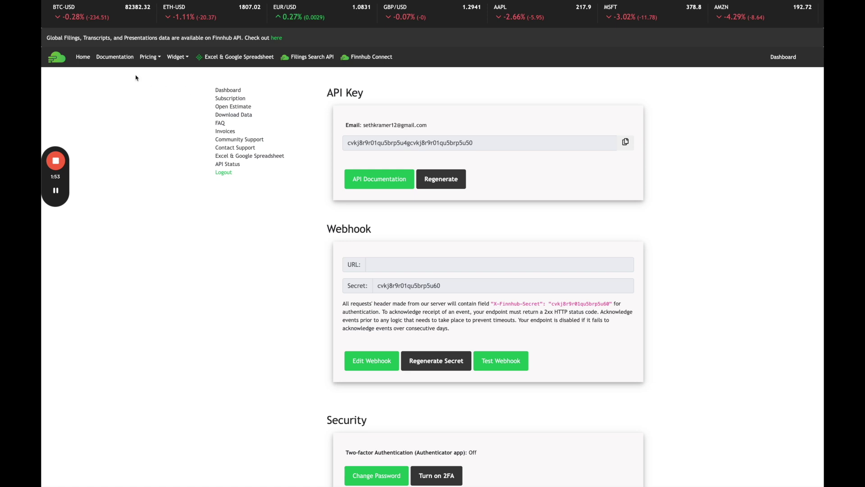
left_click(115, 57)
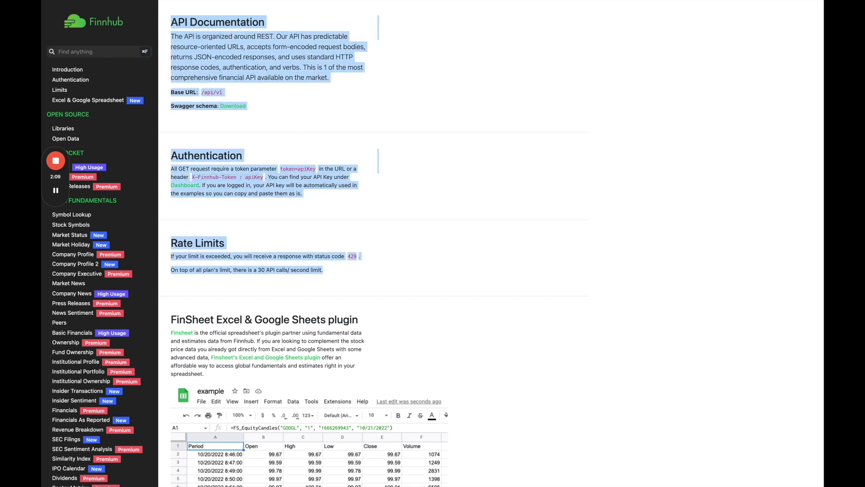
Step: Paste Finnhub's rate-limit notes (429, 30 calls/second) into the Databutton chat draft
key("alt+Tab")
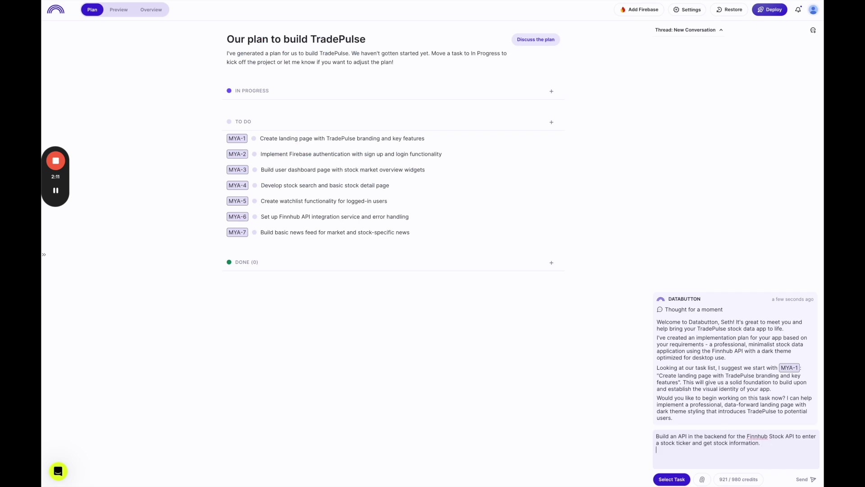
type("here is d")
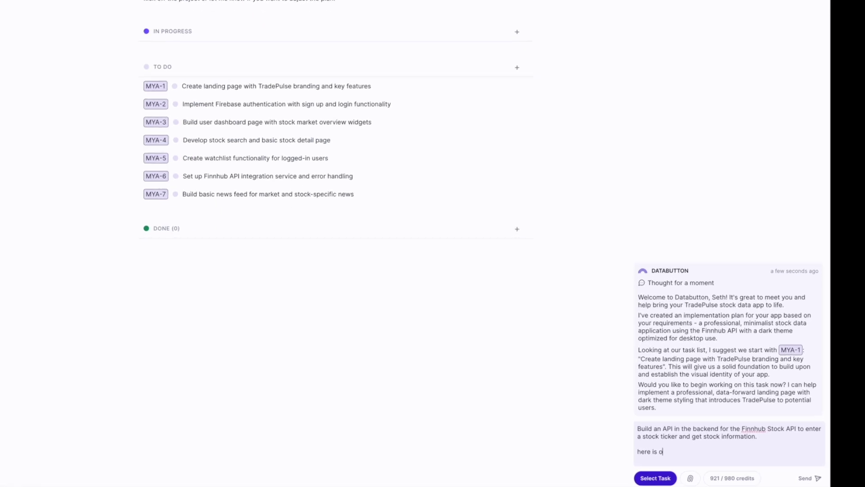
type("ocumenation for the a")
type("pi:")
key("ctrl+v")
scroll(794, 464, "down", 2)
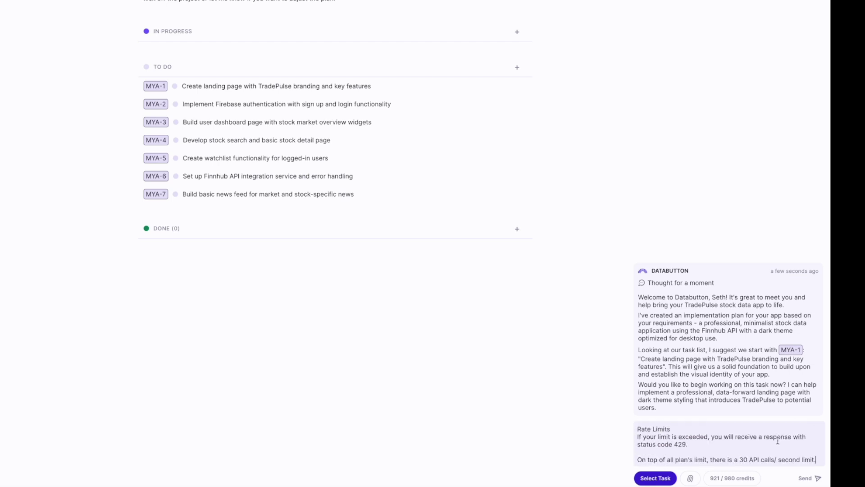
scroll(793, 462, "down", 1)
scroll(794, 463, "down", 1)
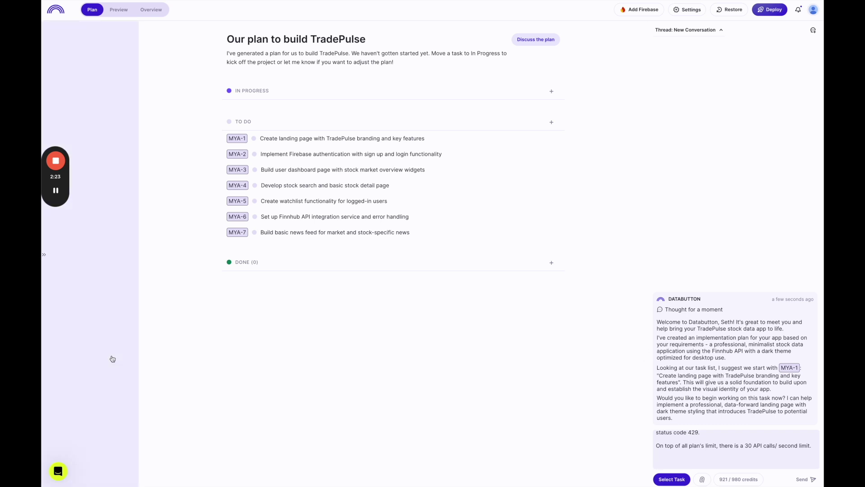
key("alt+Tab")
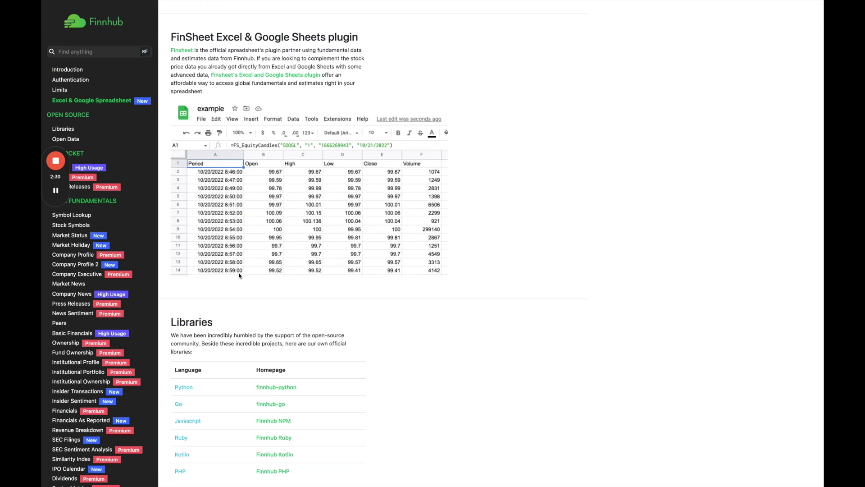
scroll(289, 252, "down", 3)
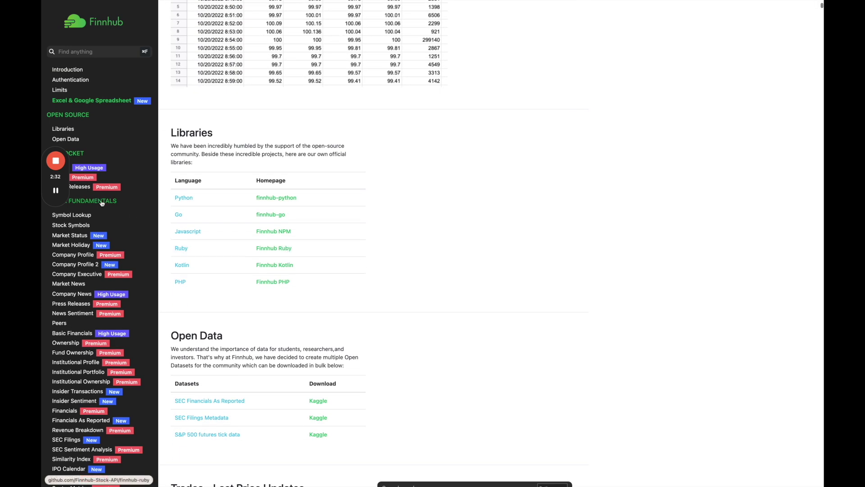
Step: Open the Company Profile 2 docs, show the sample code as cURL, and select the curl command
left_click(76, 265)
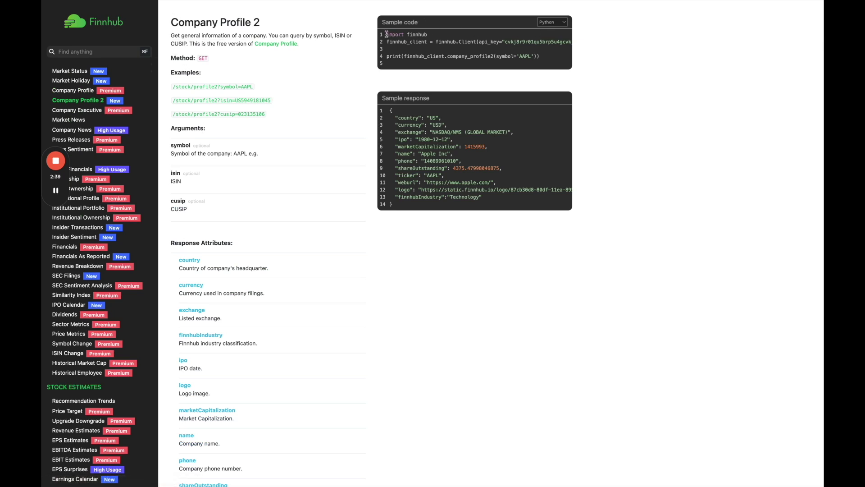
left_click(556, 25)
left_click(552, 17)
left_click(550, 27)
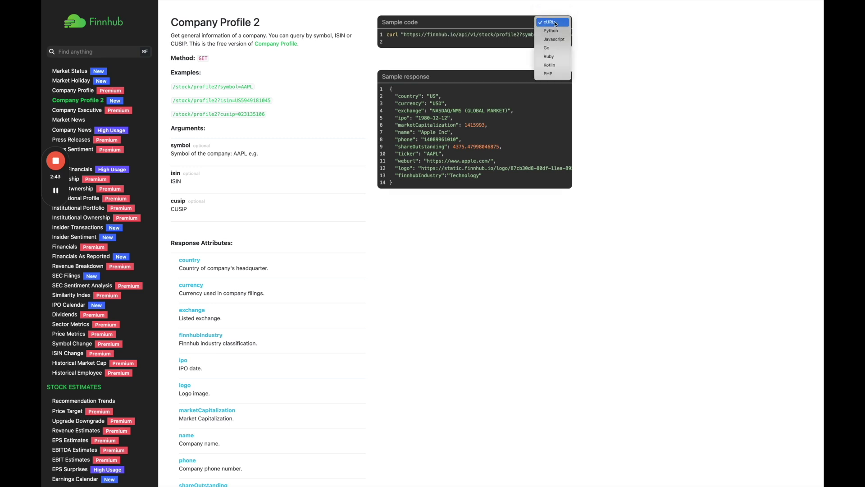
left_click(556, 42)
left_click(551, 21)
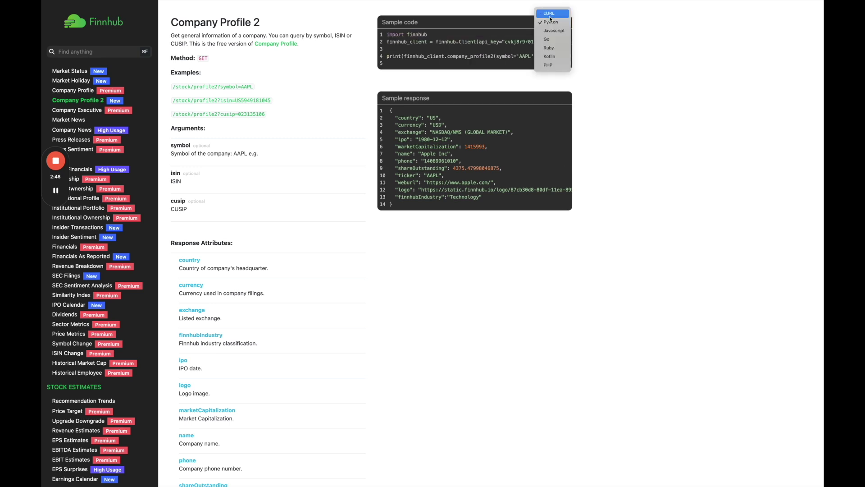
left_click_drag(387, 36, 599, 43)
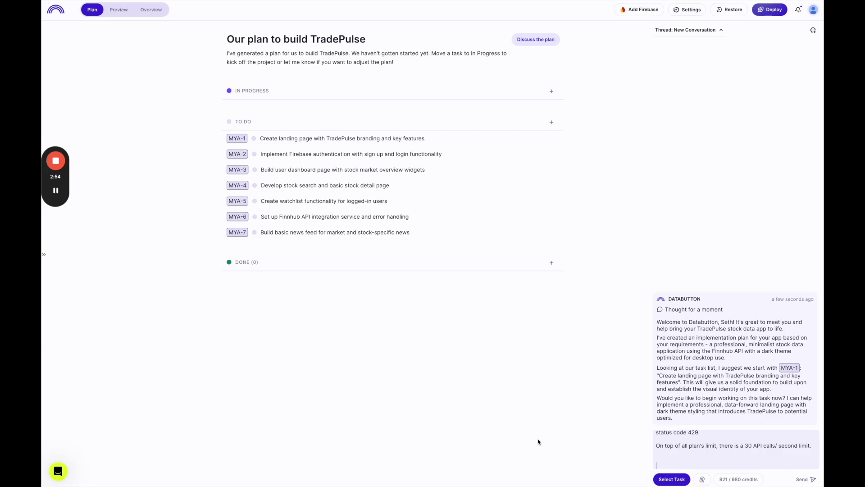
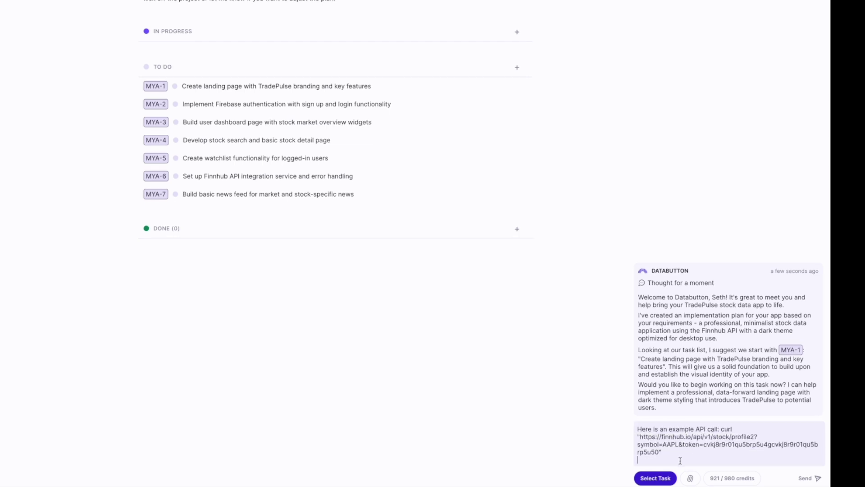
Step: Add 'Here is an example API call:' followed by the Company Profile 2 curl command
key("shift+Return")
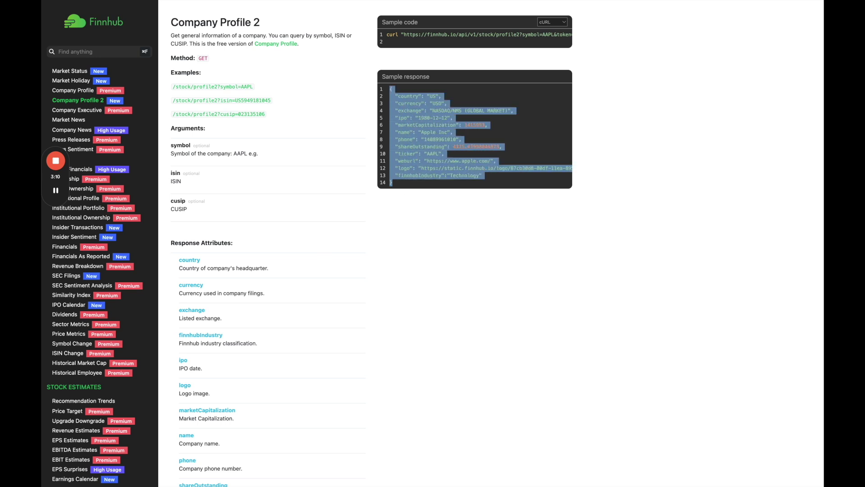
key("super+Tab")
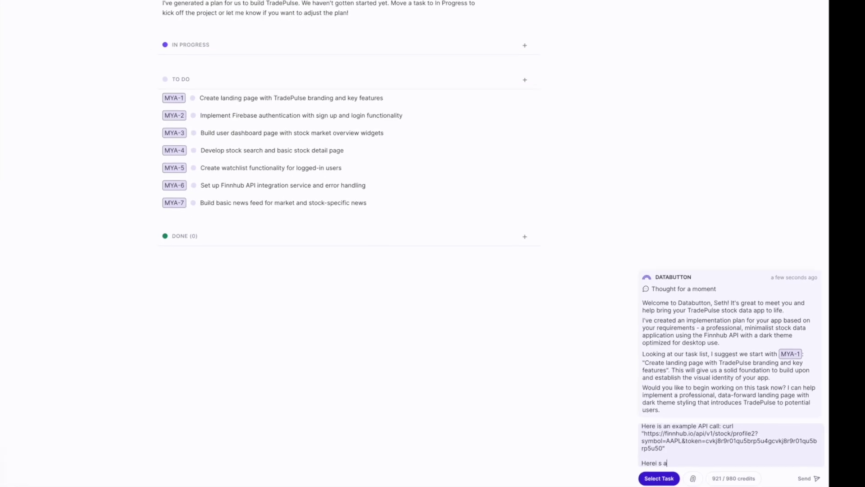
type("Herei s a")
key("BackSpace")
key("BackSpace")
key("BackSpace")
type("is aexample ")
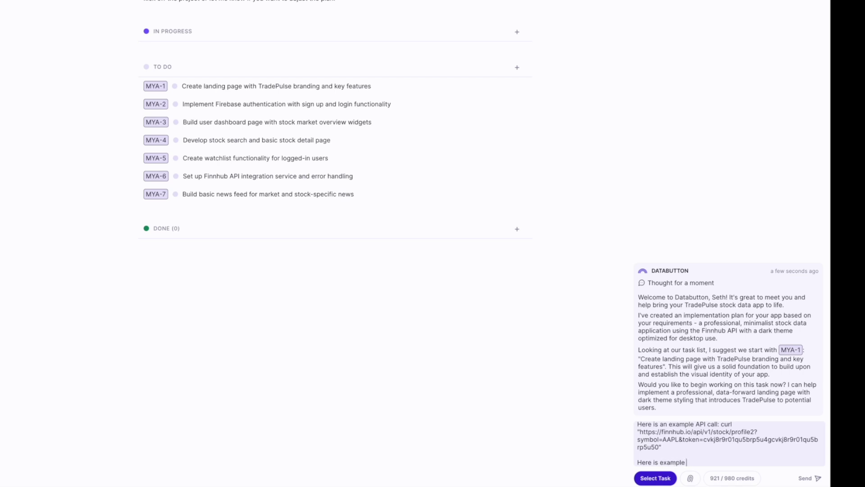
type("response:")
Step: Add the sample JSON response and 'I can provide an API key', then select the whole message
key("Return")
key("Return")
type("{")
key("ctrl+v")
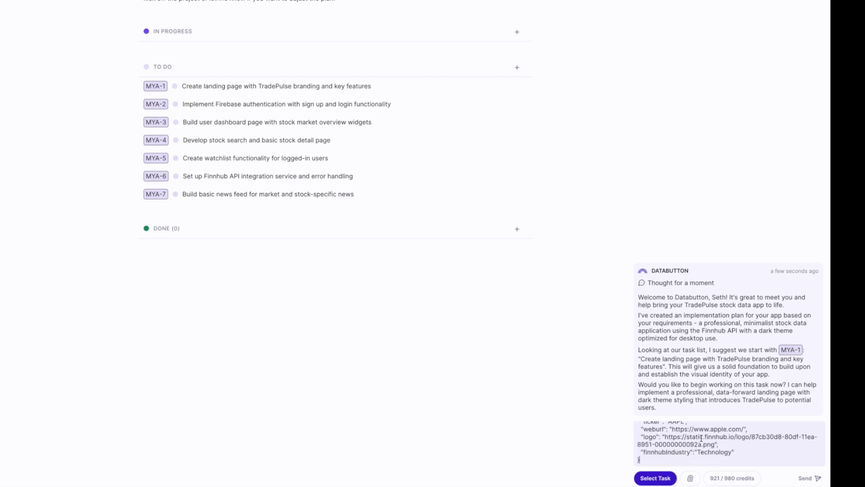
key("Return")
type("}")
key("Return")
key("Return")
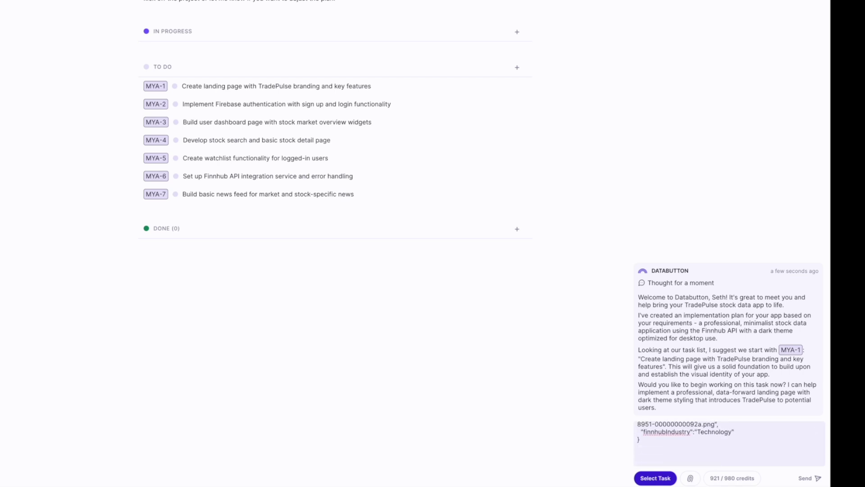
type("I can provide ")
type("an API key")
key("ctrl+a")
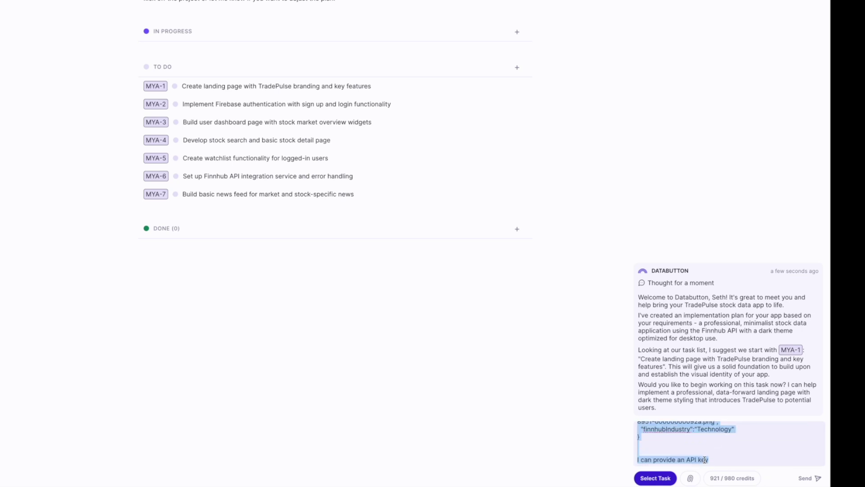
Step: Create and start a new task titled 'Set up API for Finnhub'
left_click(662, 479)
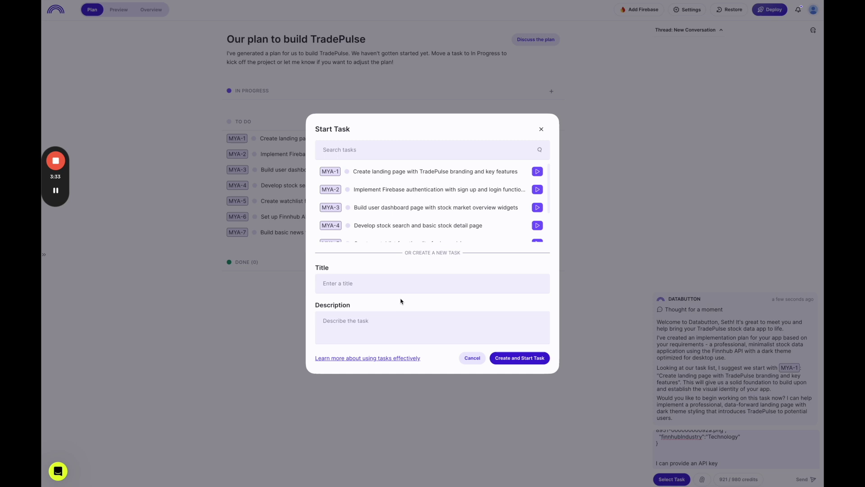
scroll(367, 228, "down", 3)
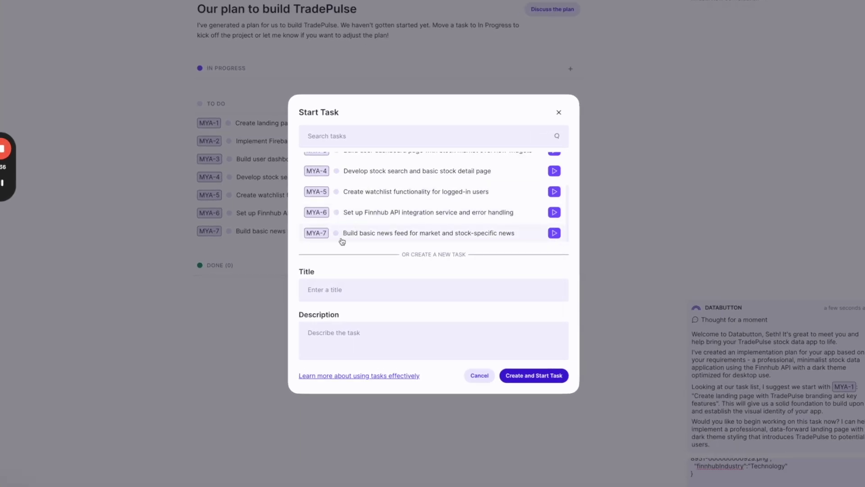
left_click(344, 282)
type("Get")
key("BackSpace")
key("BackSpace")
key("BackSpace")
type("Set up API fo")
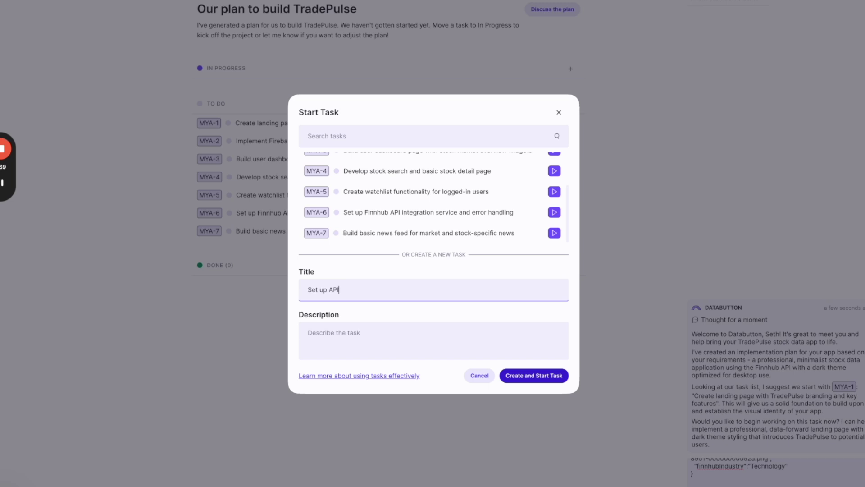
type("r Finn")
type("hub")
left_click(522, 378)
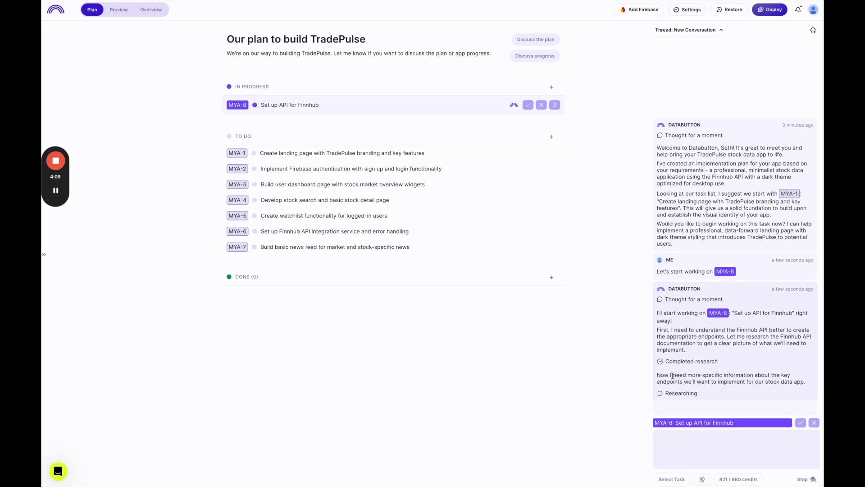
Step: Copy the Finnhub dashboard API key and send it in Databutton's secret value prompt
mouse_move(674, 376)
left_mouse_down()
mouse_move(718, 382)
mouse_move(705, 381)
left_mouse_up()
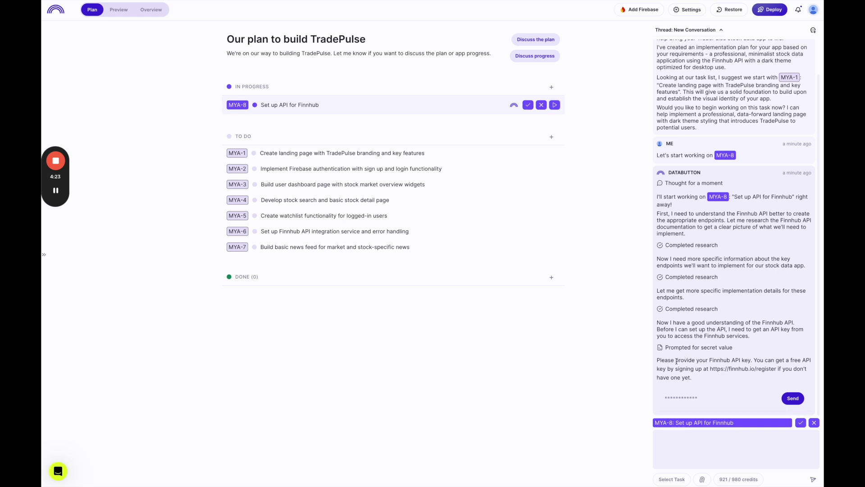
left_click_drag(675, 360, 697, 376)
left_click(696, 366)
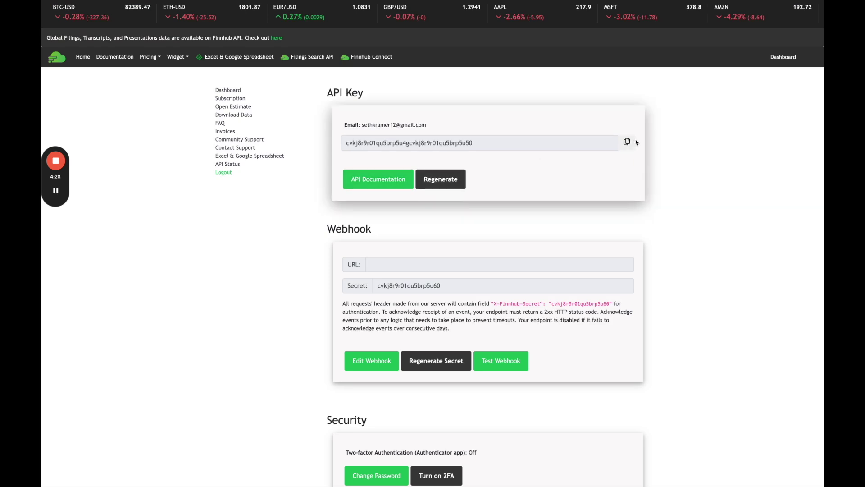
left_click(629, 141)
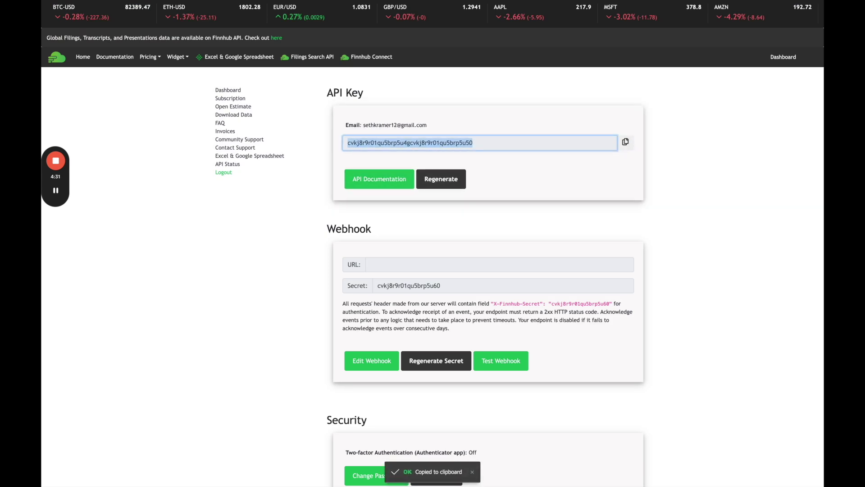
key("ctrl+v")
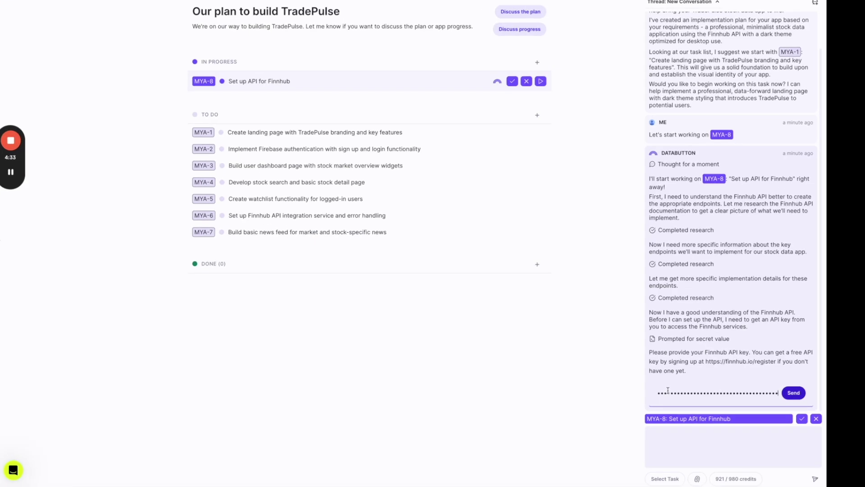
left_click(794, 393)
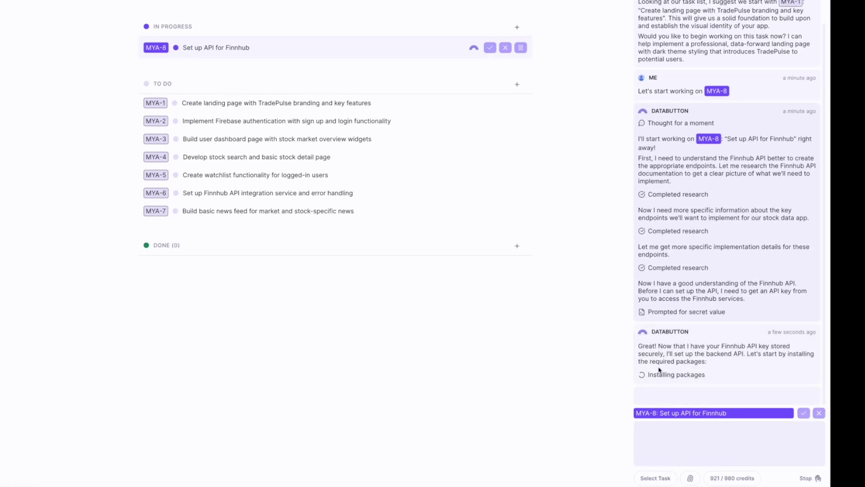
mouse_move(20, 270)
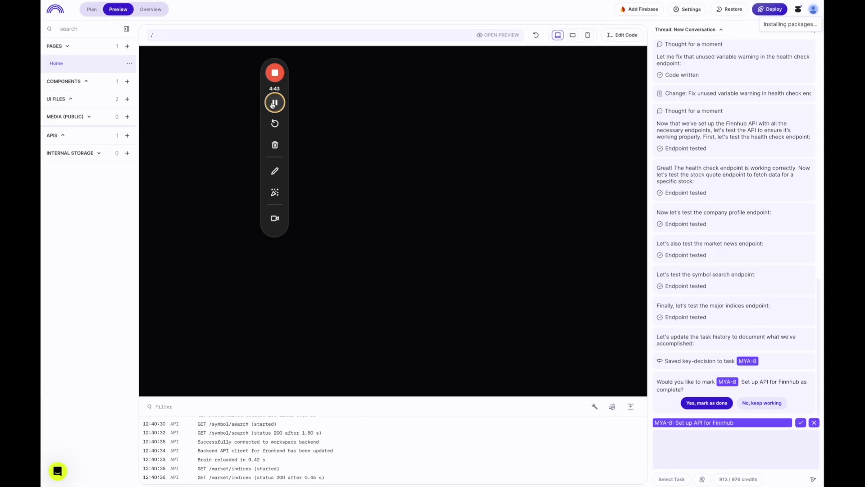
Step: Mark the Finnhub setup task done, view the finnhub API code, and return to Preview
left_click(700, 404)
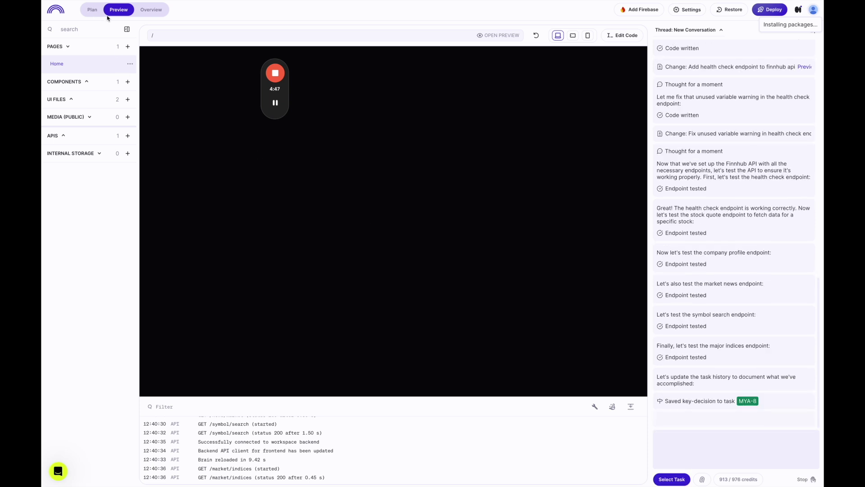
left_click(63, 137)
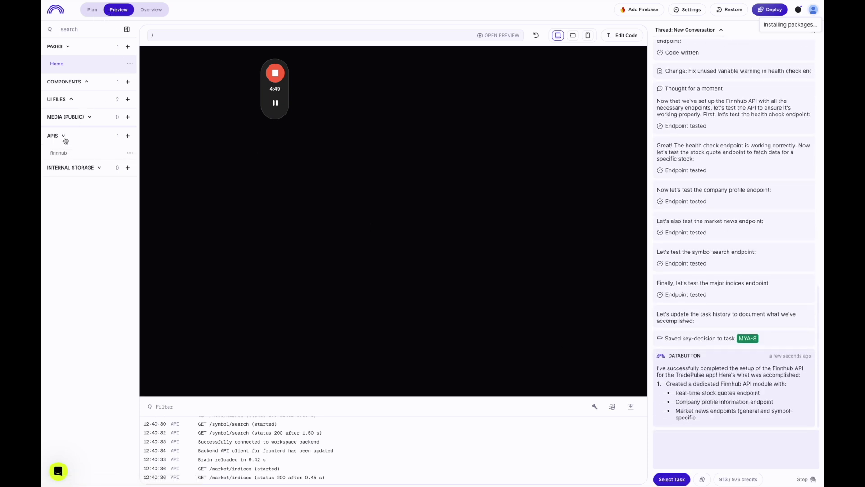
left_click(59, 155)
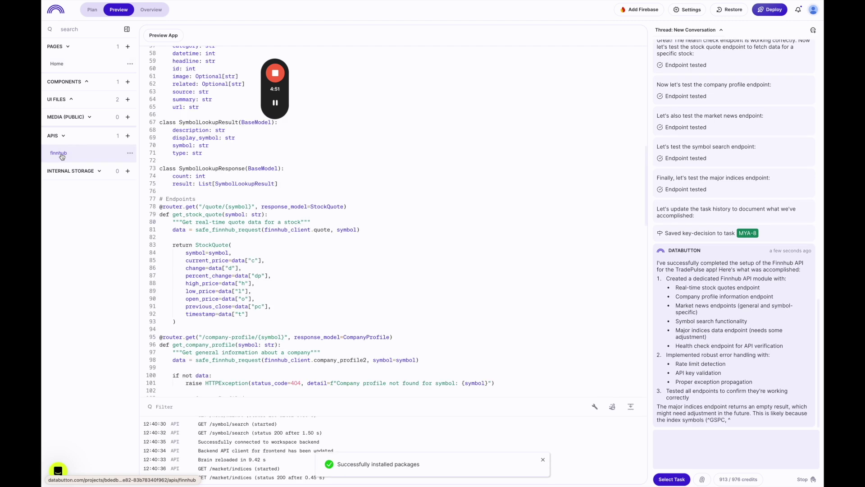
scroll(188, 208, "down", 5)
scroll(188, 207, "down", 5)
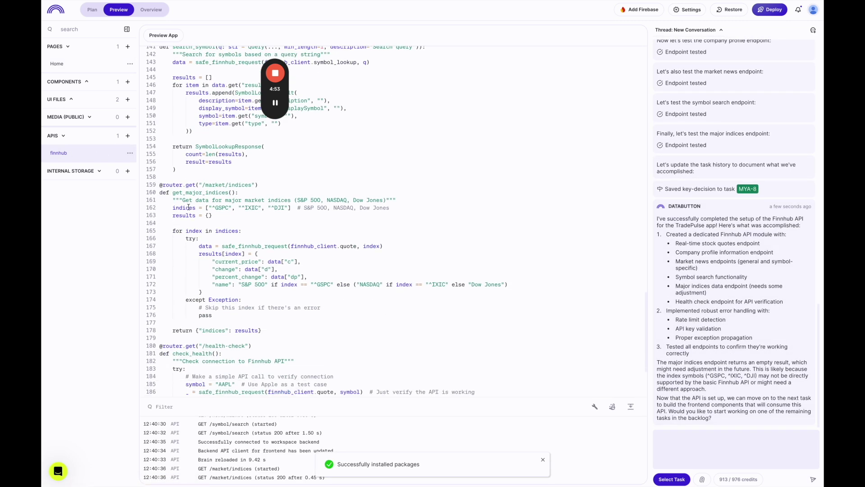
scroll(188, 208, "down", 4)
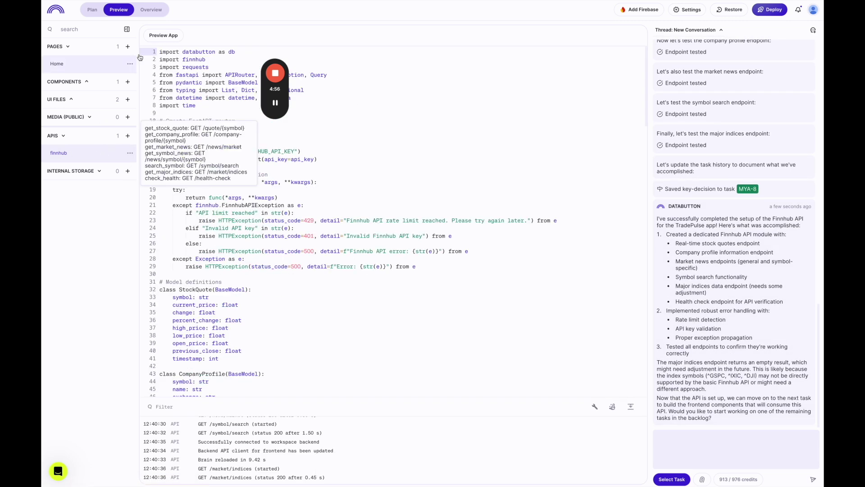
left_click(94, 15)
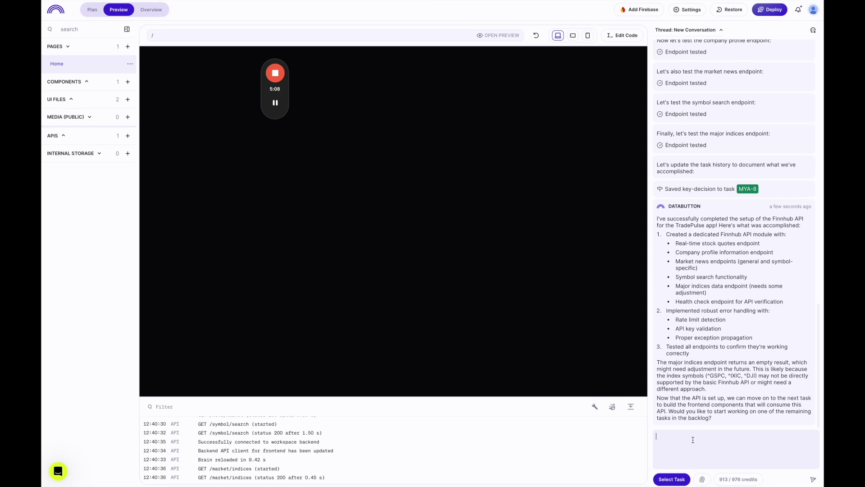
type("Yes")
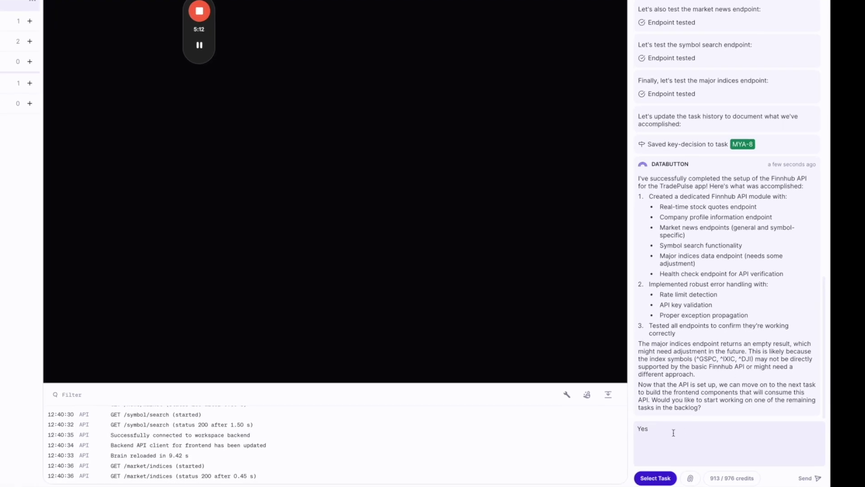
type(", please buil")
Step: Request a frontend in chat, then create and start a task titled 'Create Front End'
key("BackSpace")
type("simple frontend so a ")
type("user c")
type("an interact with the API")
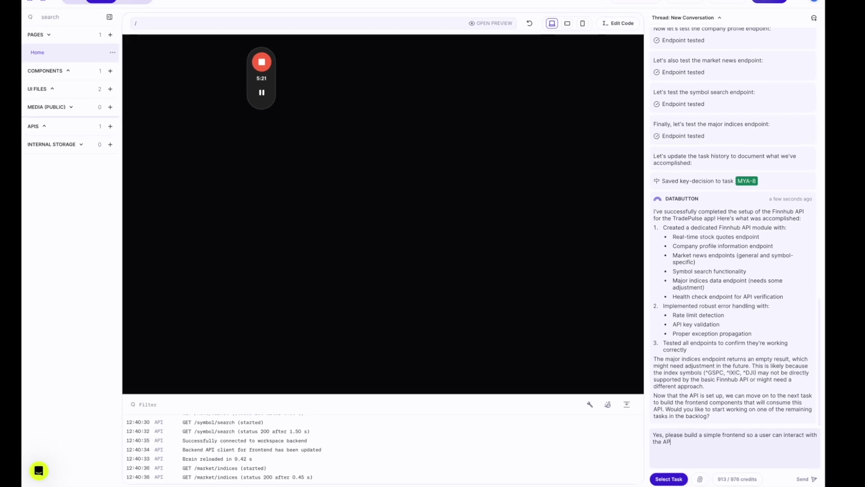
left_click(671, 479)
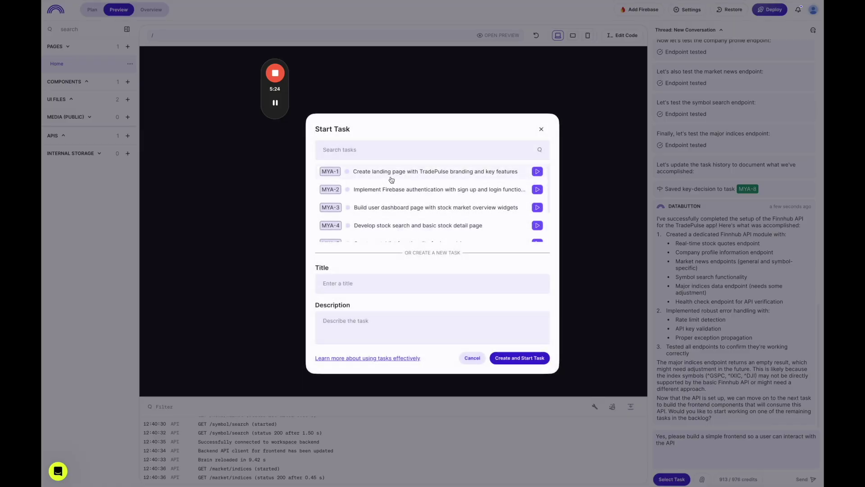
scroll(390, 178, "down", 2)
left_click(356, 276)
type("S")
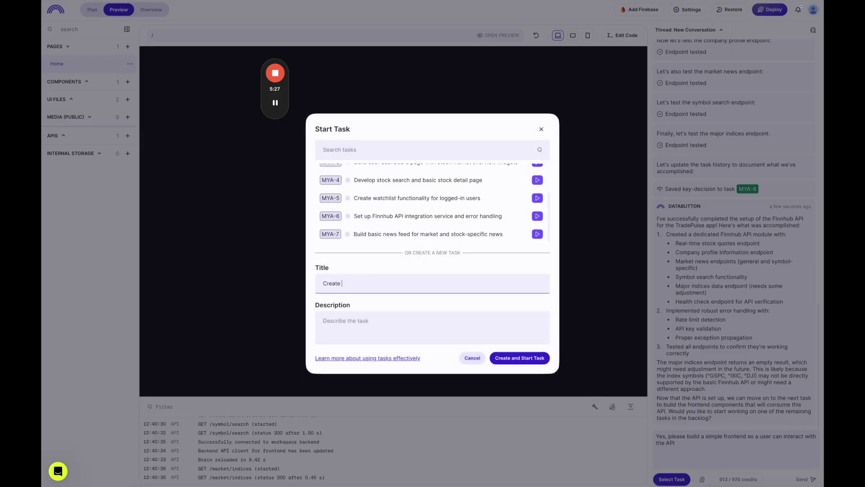
left_click(518, 358)
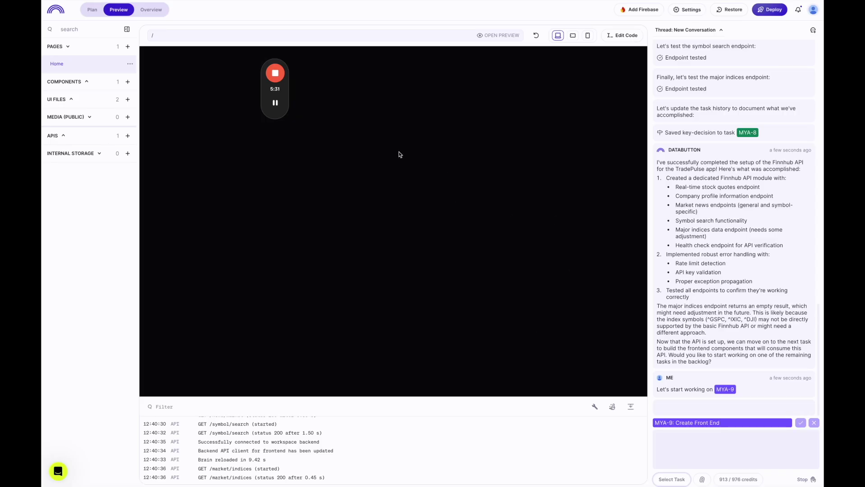
left_click_drag(275, 86, 243, 180)
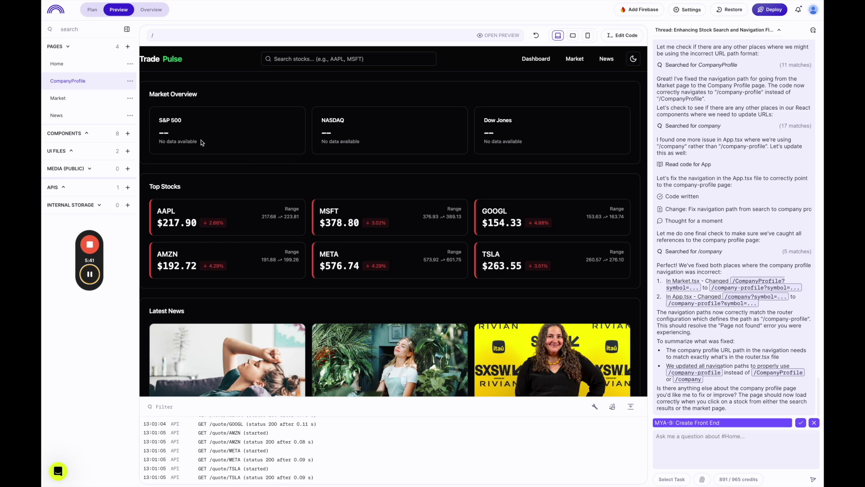
scroll(379, 248, "down", 5)
scroll(380, 248, "up", 5)
scroll(446, 169, "down", 5)
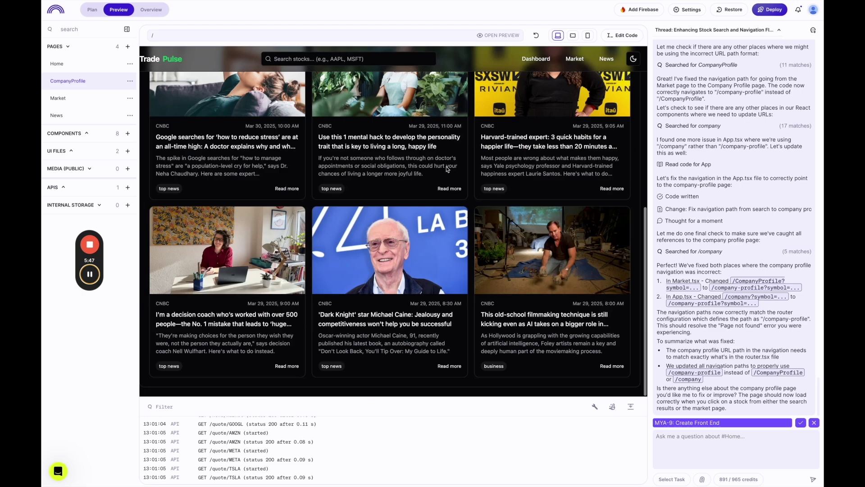
scroll(380, 200, "up", 2)
scroll(236, 283, "up", 3)
scroll(236, 284, "down", 5)
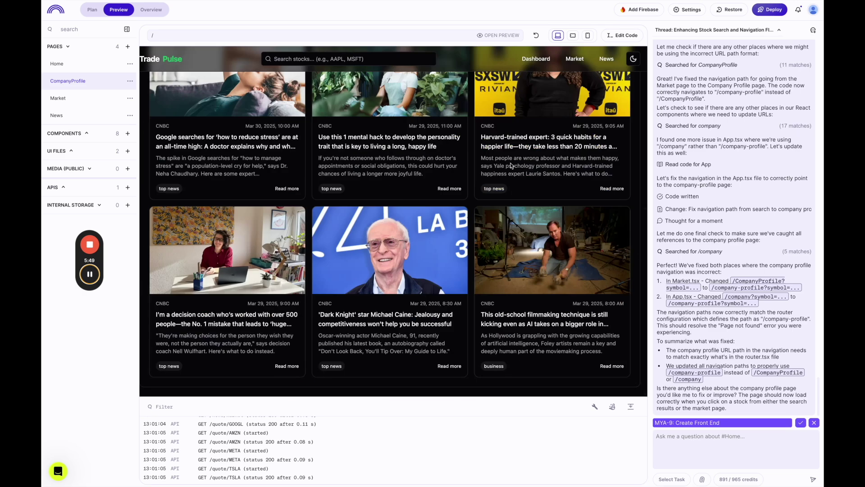
scroll(257, 166, "up", 5)
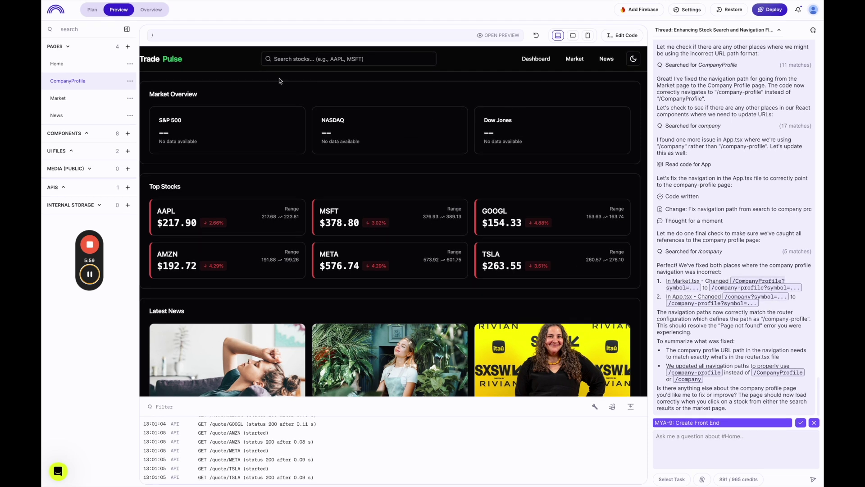
left_click(324, 60)
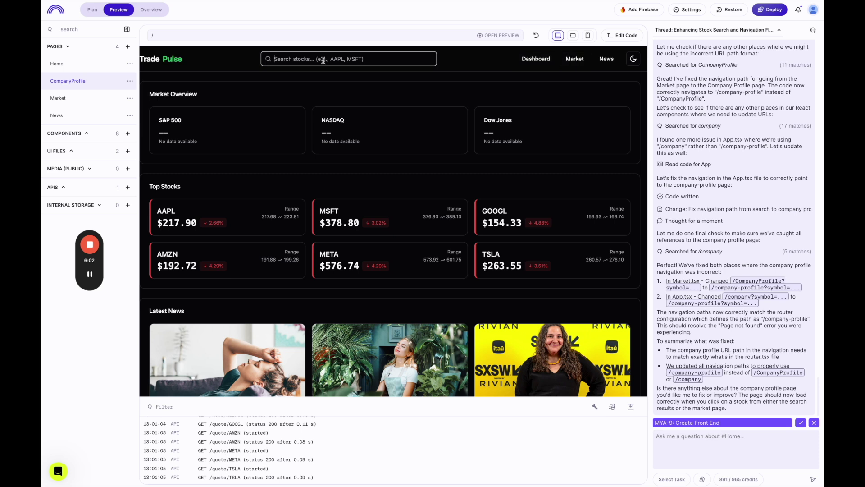
type("googl")
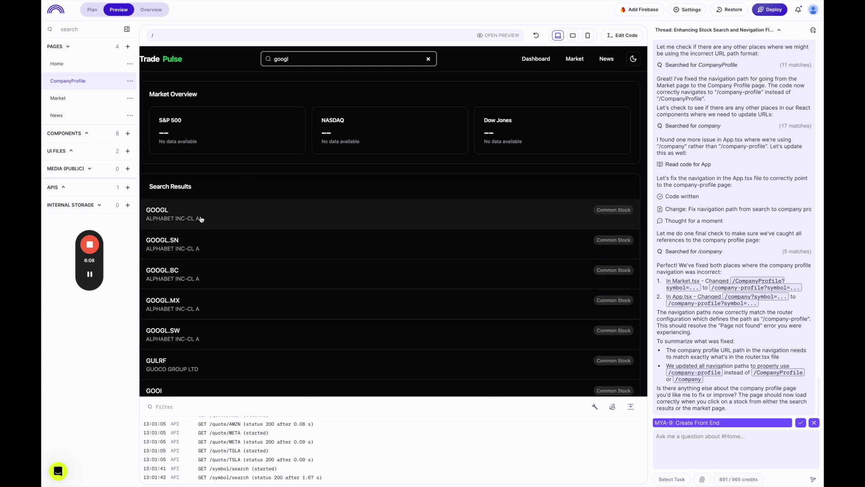
left_click(201, 219)
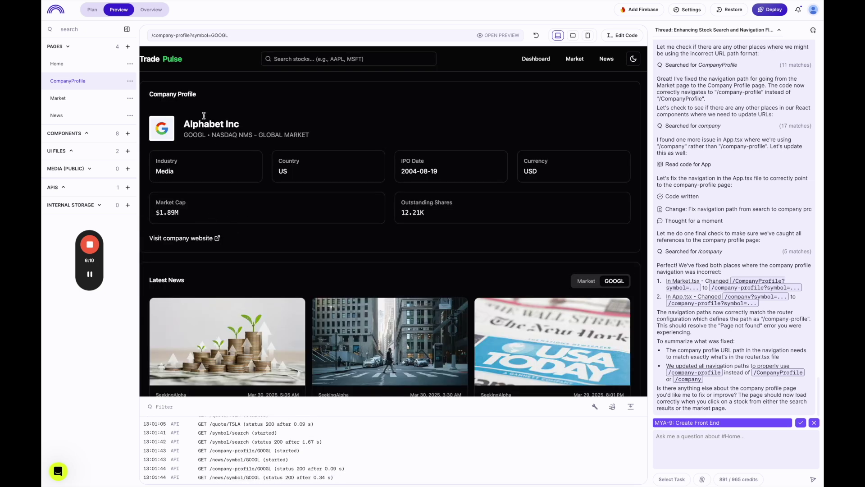
scroll(279, 229, "down", 1)
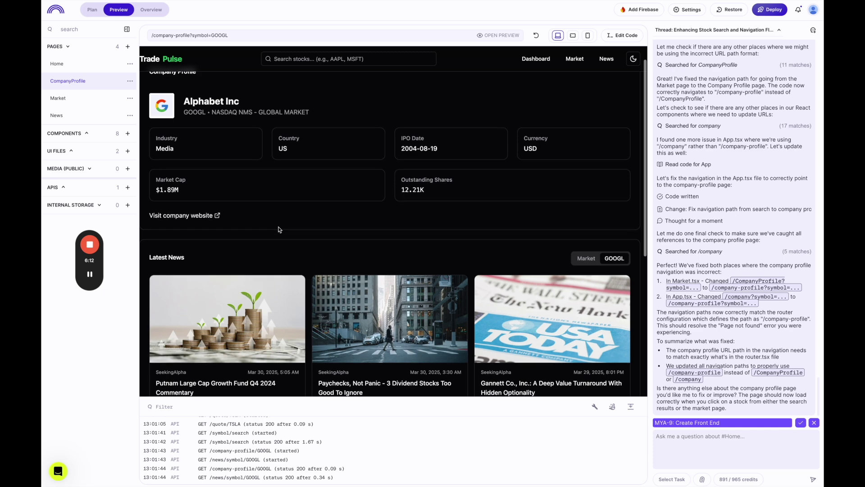
scroll(316, 189, "down", 4)
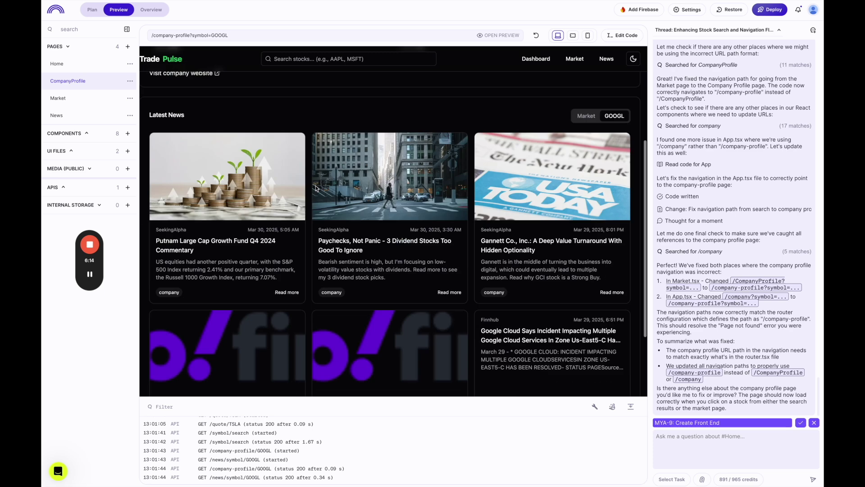
scroll(315, 189, "up", 5)
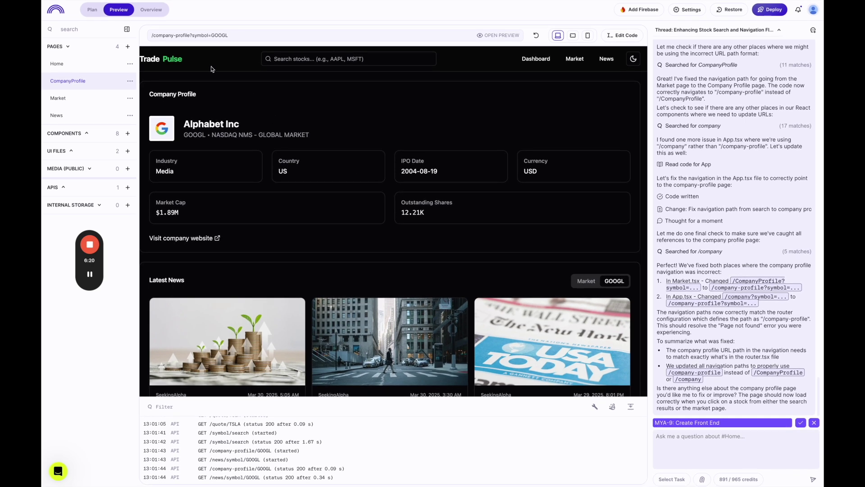
left_click(158, 62)
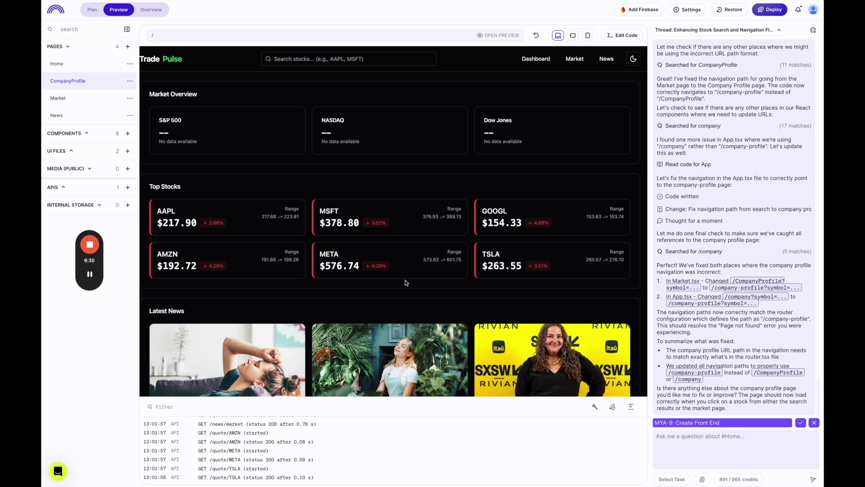
Step: Open Settings to view TradePulse's configuration: name, pitch, audience and design notes
left_click(677, 14)
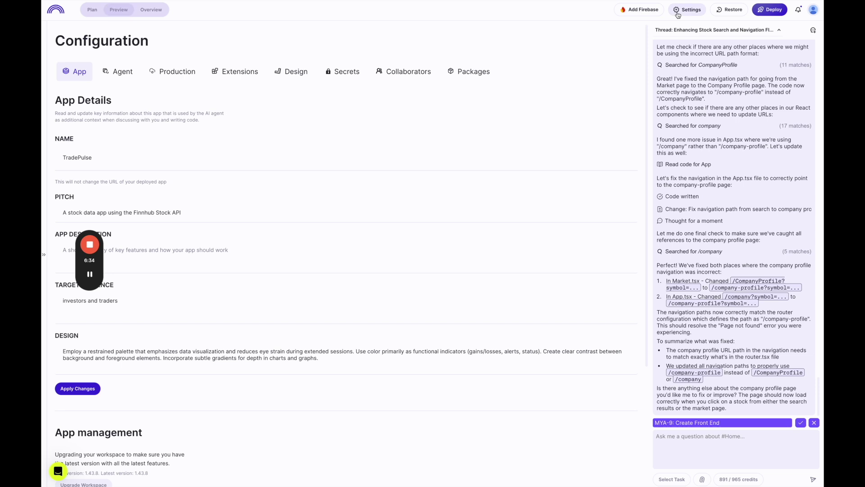
Step: Enable MCP in TradePulse's Production settings and wait for the MCP API key to appear
left_click(176, 76)
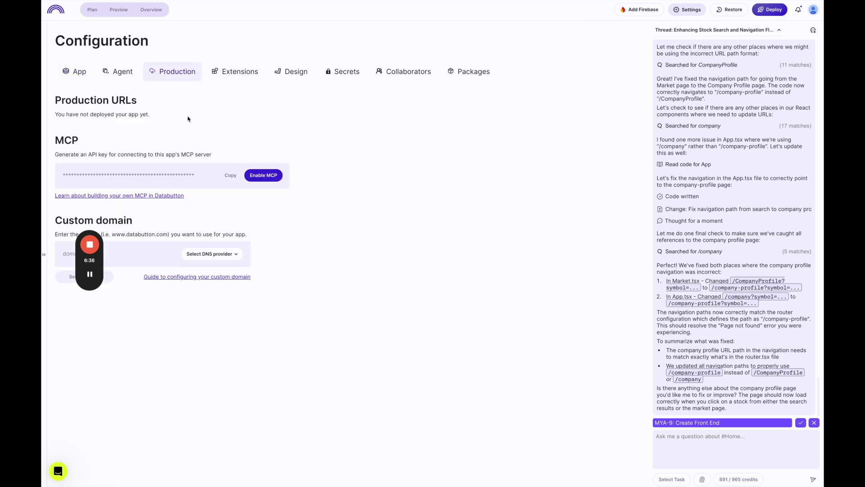
left_click(263, 177)
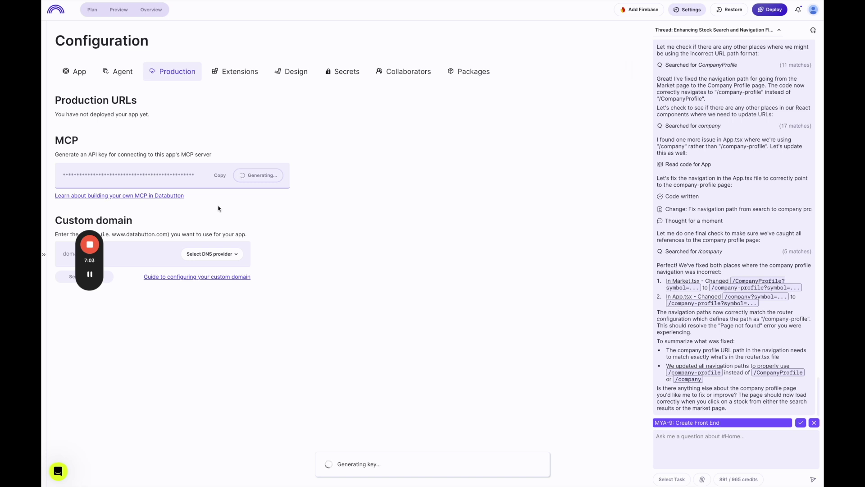
mouse_move(89, 273)
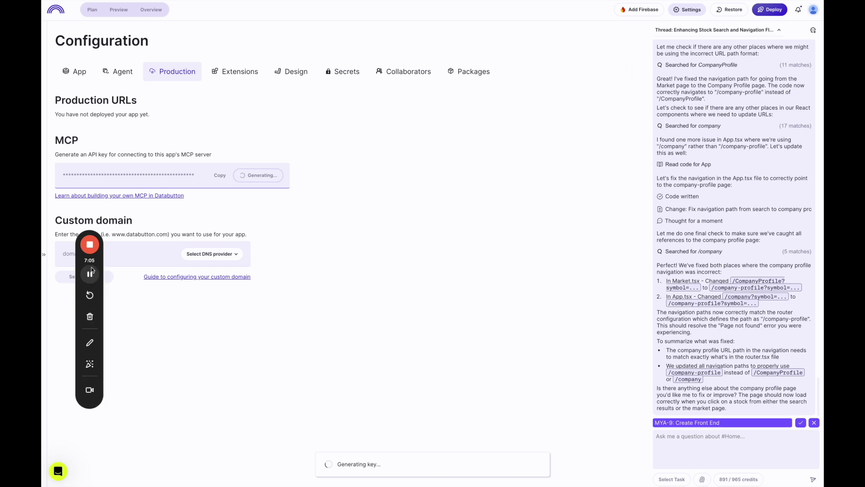
left_click_drag(90, 260, 276, 191)
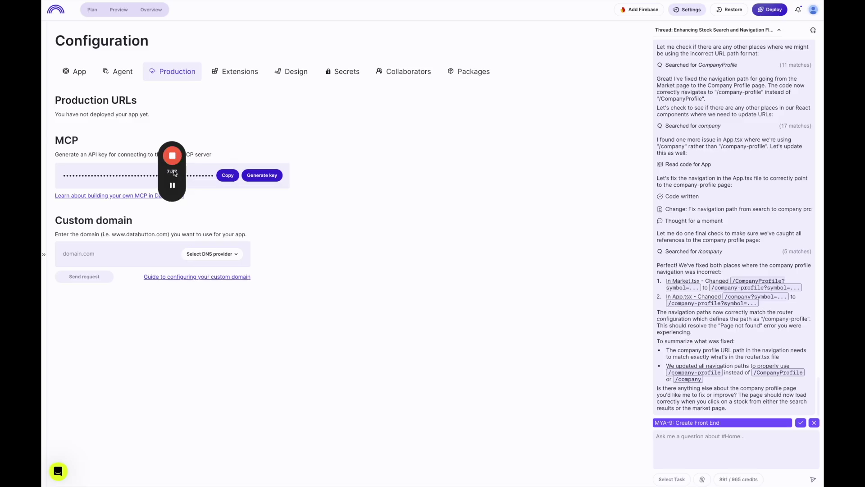
Step: Open the 'Building your own MCP server' docs guide, then switch to Claude Desktop
left_click(122, 196)
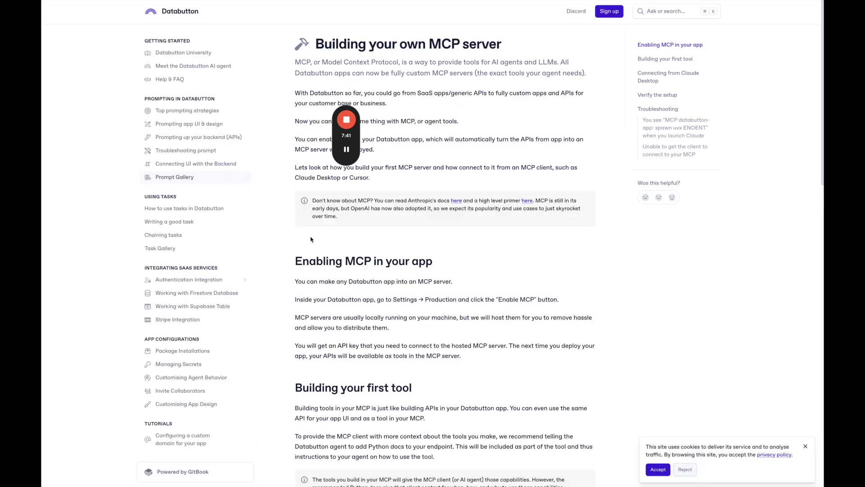
scroll(309, 240, "down", 2)
scroll(310, 236, "down", 3)
scroll(310, 236, "down", 1)
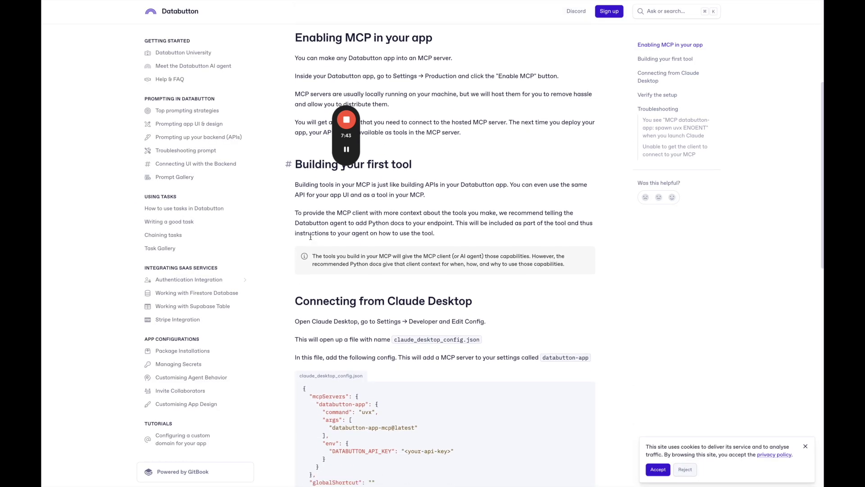
scroll(312, 251, "down", 1)
scroll(317, 278, "up", 2)
scroll(321, 287, "down", 1)
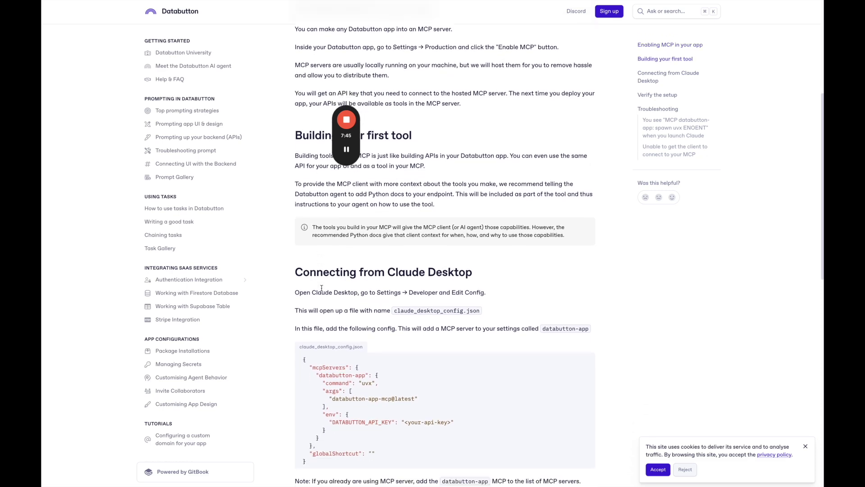
scroll(437, 219, "down", 2)
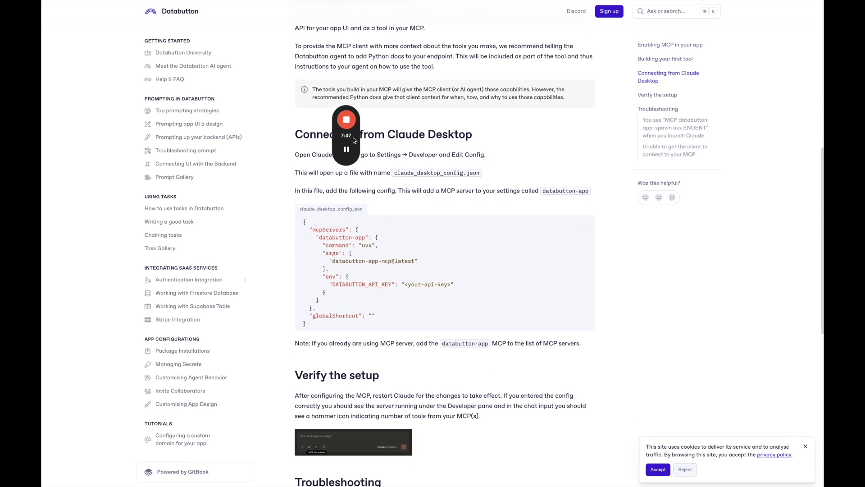
scroll(425, 201, "down", 1)
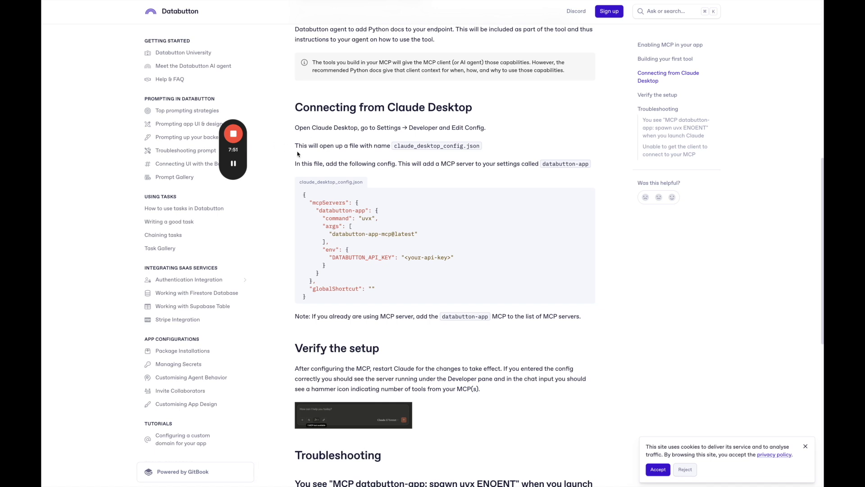
key("super+Tab")
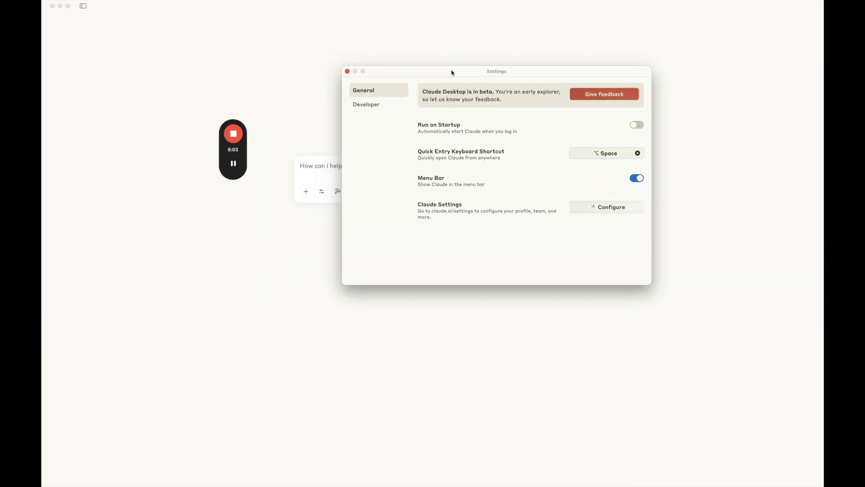
Step: Open claude_desktop_config.json via Developer > Edit Config and delete the whole zapier-mcp JSON entry
left_click(346, 110)
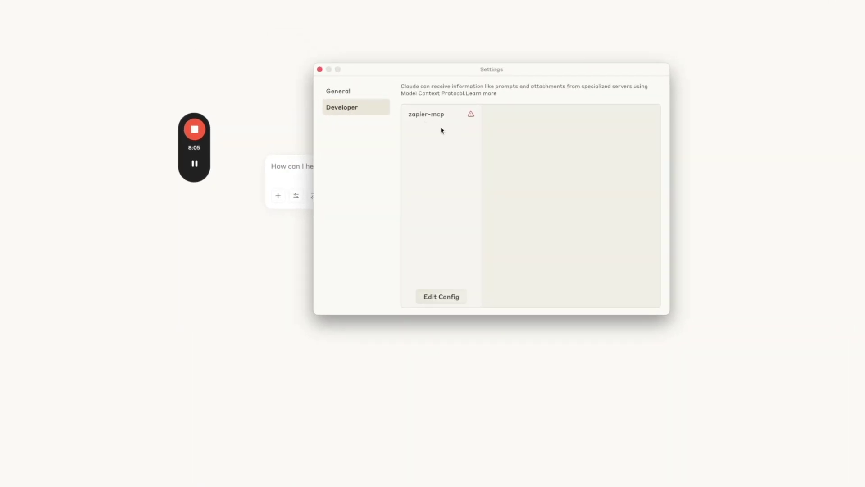
left_click(437, 300)
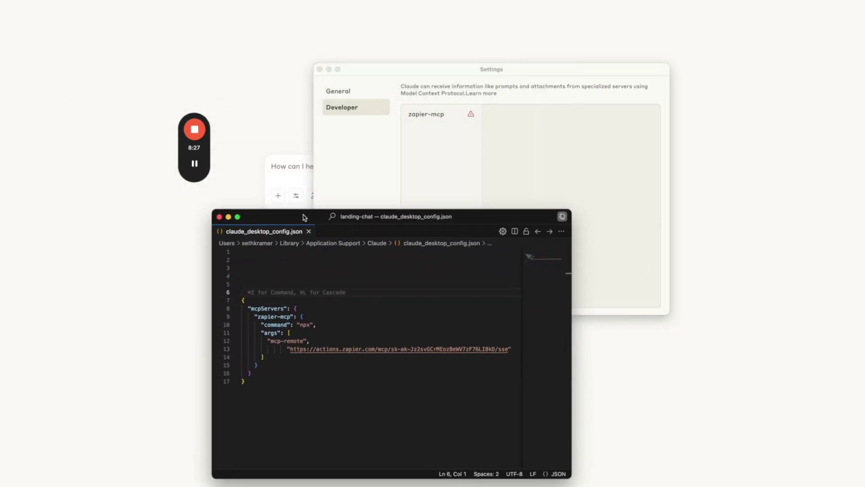
left_click(318, 376)
left_click_drag(319, 377, 318, 263)
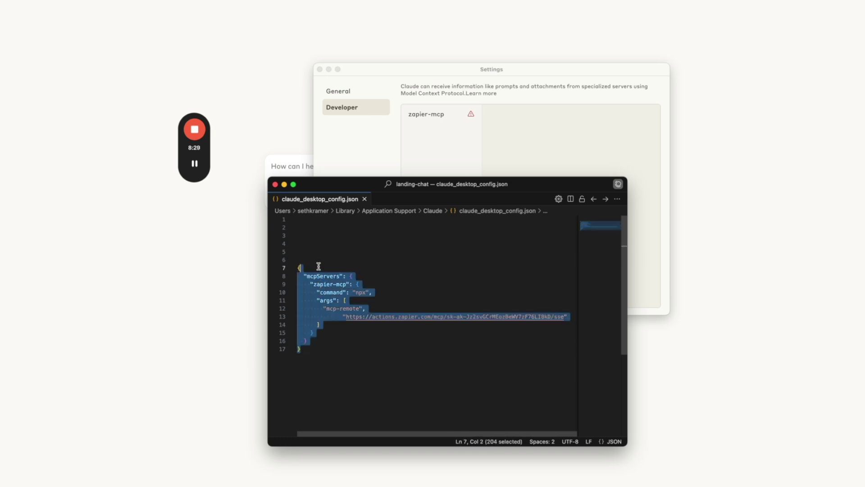
key("BackSpace")
left_click_drag(330, 190, 357, 168)
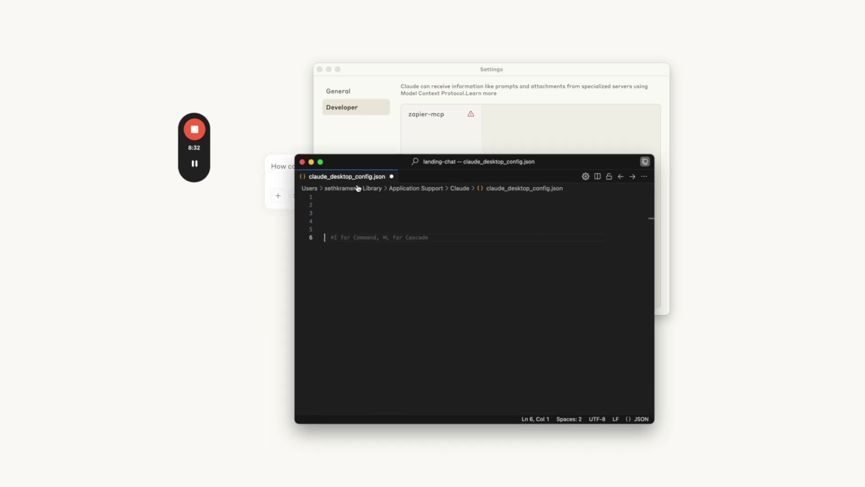
left_click(357, 215)
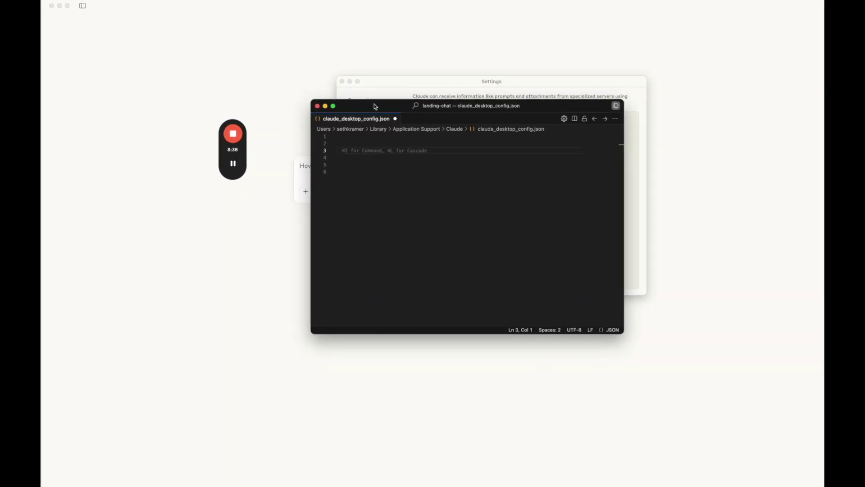
mouse_move(368, 104)
left_mouse_down()
mouse_move(424, 144)
mouse_move(428, 122)
left_mouse_up()
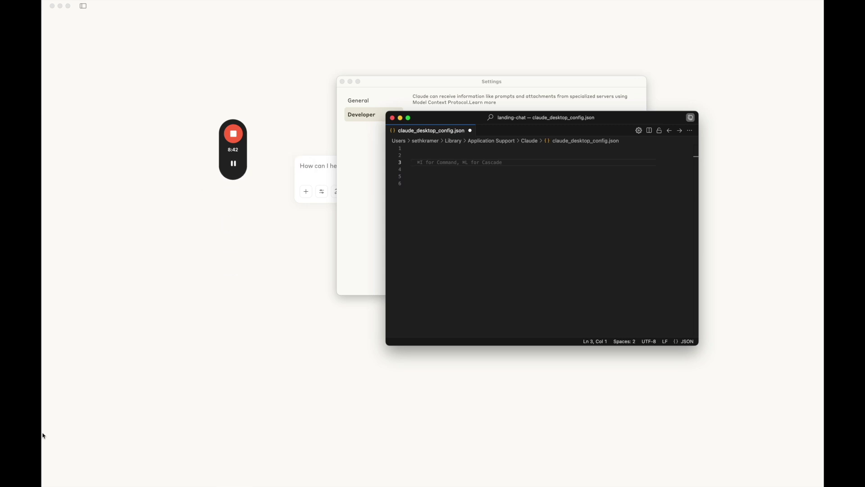
Step: Paste the docs' databutton-app MCP server snippet into the empty claude_desktop_config.json
key("super+Tab")
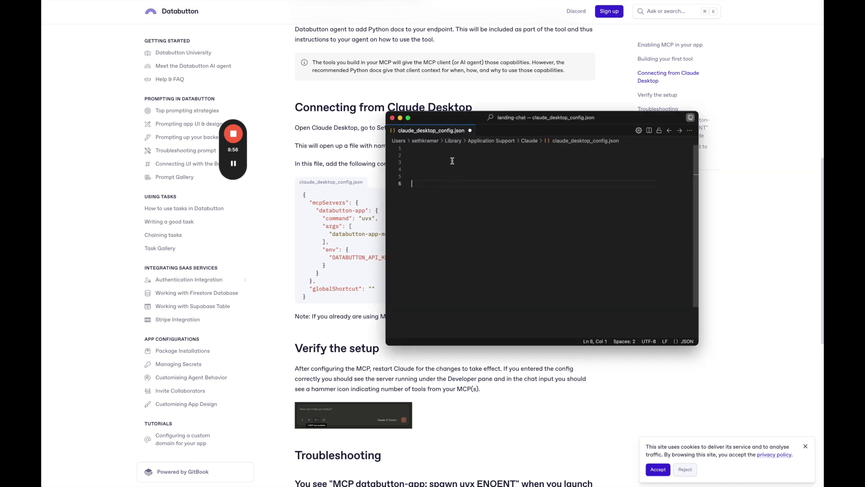
type("{   \"mcpServers\": {     \"databutton-app\": {       \"command\": \"uvx\",       \"args\": [         \"databutton-app-mcp@latest\"       ],       \"env\": {         \"DATABUTTON_API_KEY\": \"<your-api-key>\"       }     }   },   \"globalShortcut\": \"\" }")
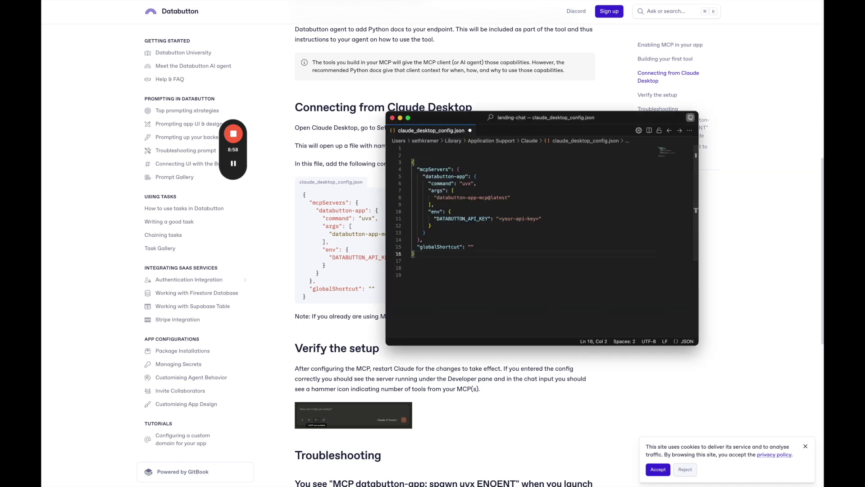
Step: Replace <your-api-key> in the config with the copied TradePulse MCP API key and save the file
key("ctrl+Tab")
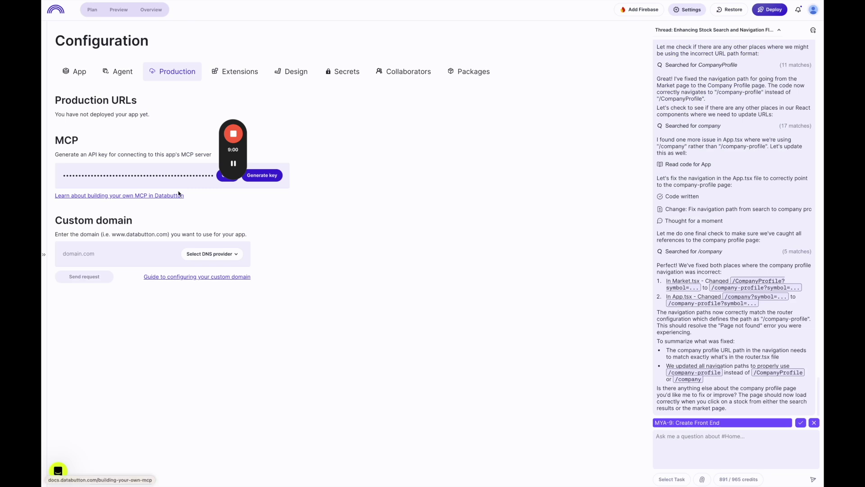
left_click_drag(233, 152, 325, 127)
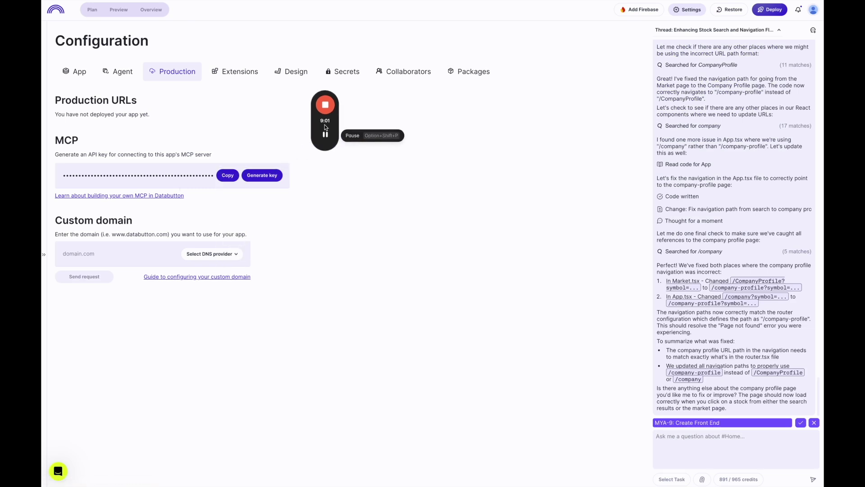
left_click(226, 177)
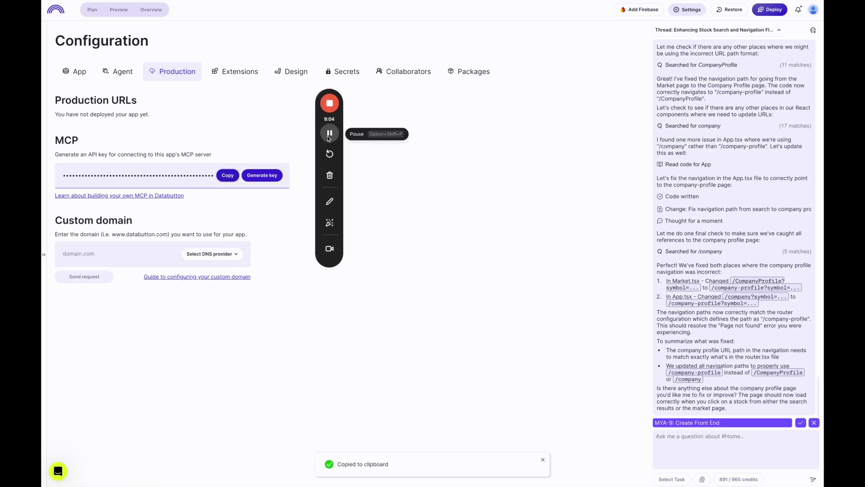
key("alt+Tab")
left_click_drag(499, 218, 538, 218)
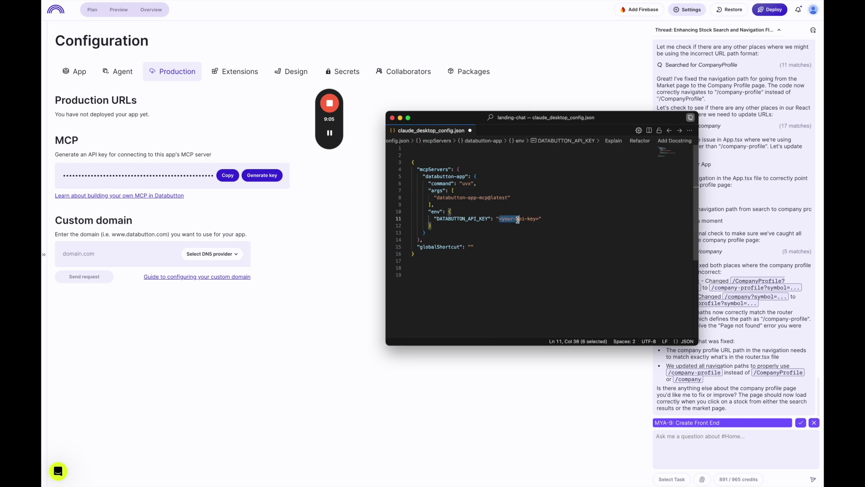
key("super+v")
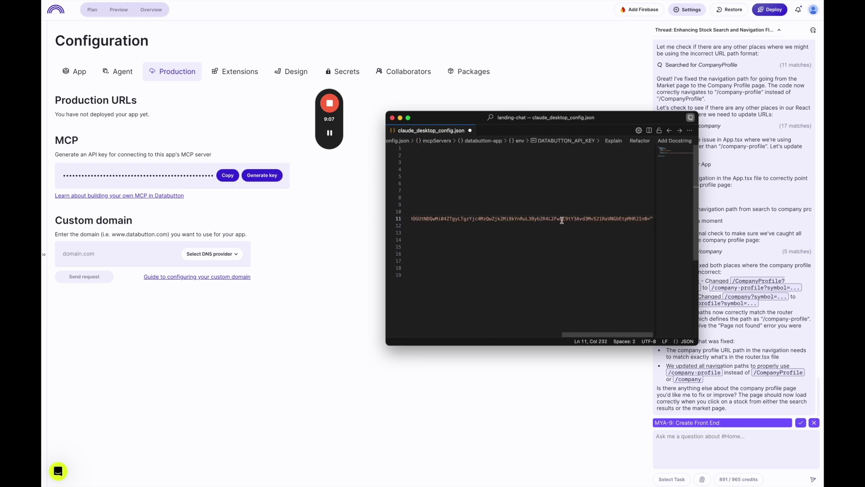
scroll(480, 235, "left", 5)
left_click(479, 236)
key("super+s")
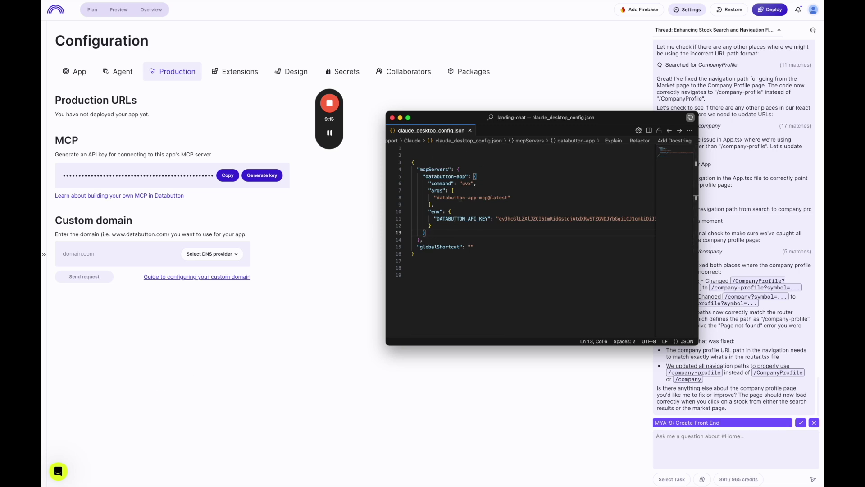
key("super+Tab")
key("ctrl+Tab")
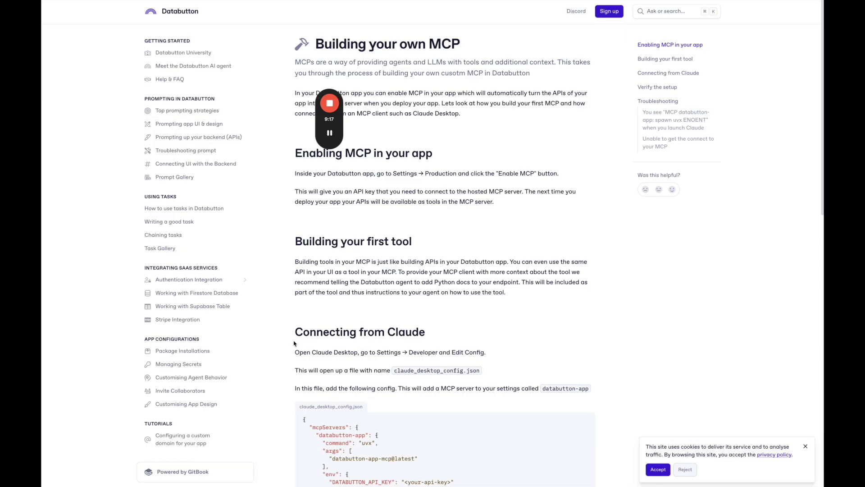
scroll(294, 343, "down", 3)
scroll(340, 343, "down", 1)
scroll(340, 343, "down", 3)
scroll(338, 340, "down", 1)
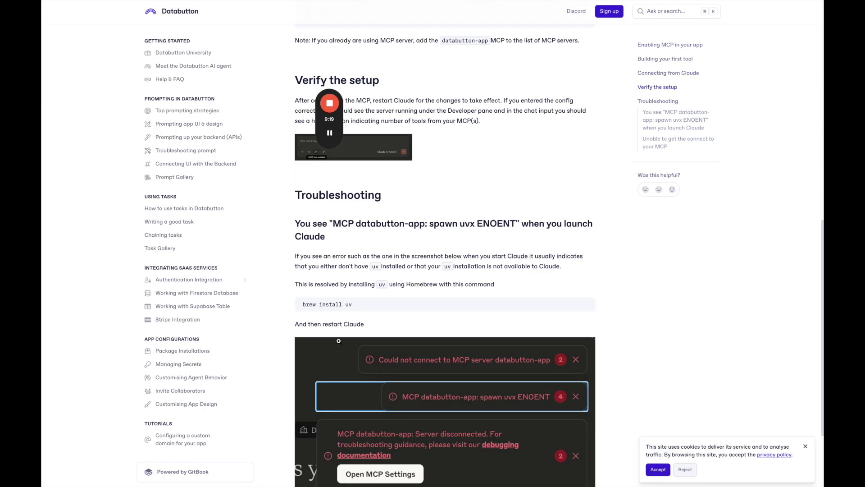
scroll(338, 341, "down", 2)
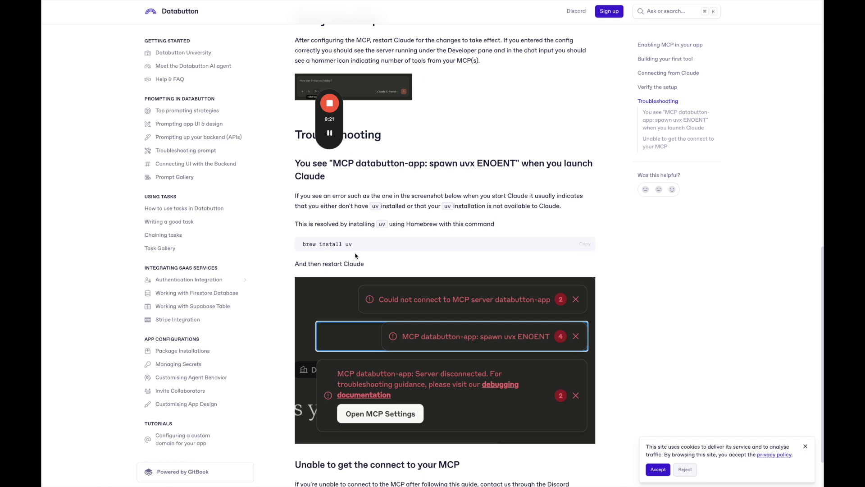
Step: Erase the typed 'brew install uv' command and close the Terminal window without running it
mouse_move(445, 304)
left_click_drag(302, 244, 352, 245)
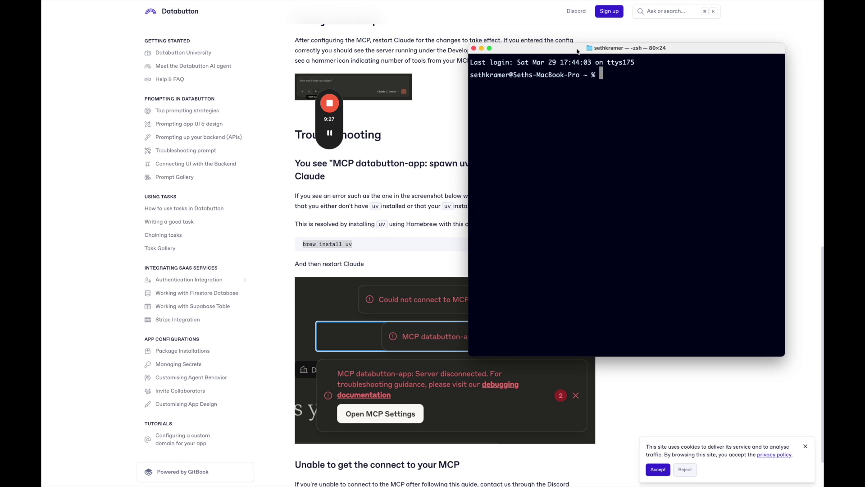
left_click_drag(558, 58, 597, 80)
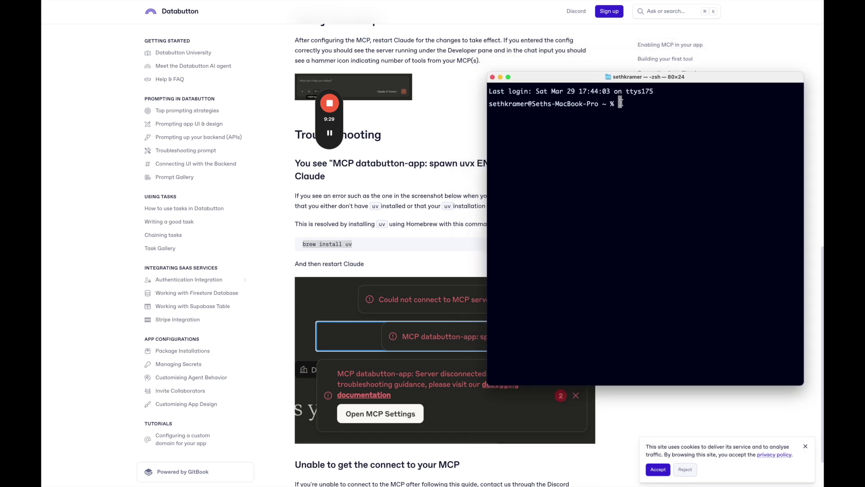
type("bre")
type("w install uv")
key("BackSpace")
key("BackSpace")
key("BackSpace")
key("BackSpace")
key("BackSpace")
key("BackSpace")
key("BackSpace")
key("BackSpace")
key("BackSpace")
key("BackSpace")
key("BackSpace")
left_click(492, 78)
scroll(406, 205, "down", 2)
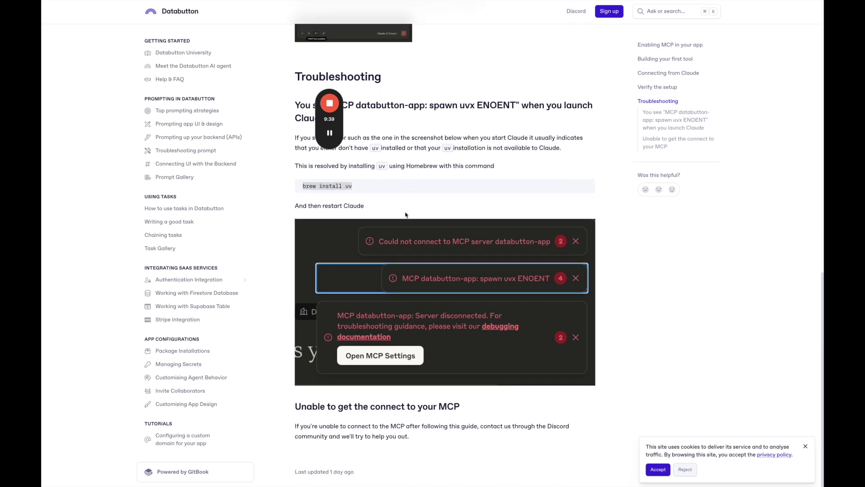
scroll(434, 247, "up", 3)
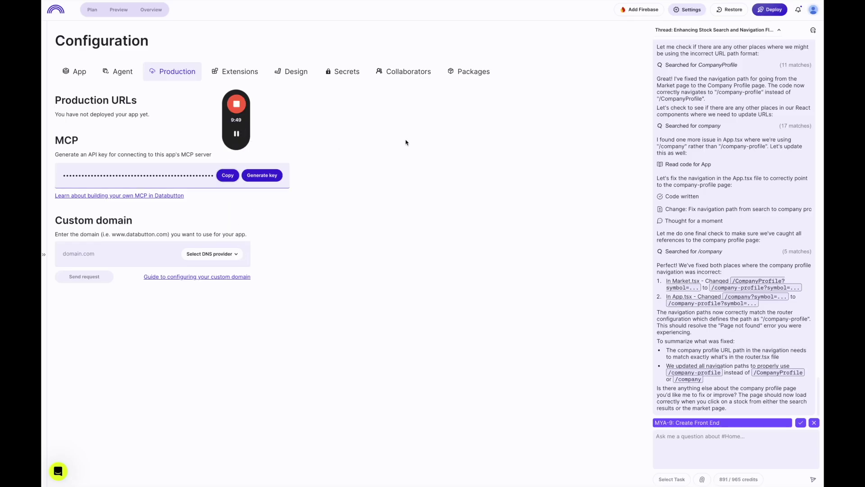
Step: Deploy the TradePulse app via Deploy > Deploy app, then focus the Claude Desktop window
left_click(770, 10)
left_click(759, 154)
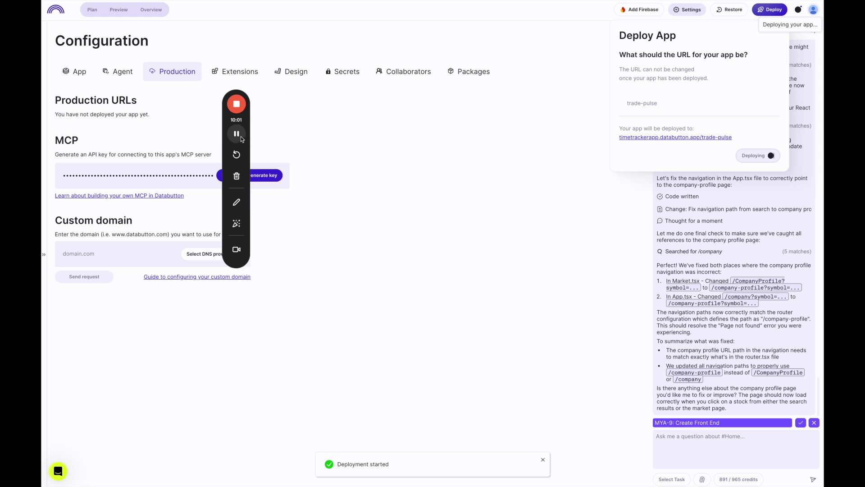
mouse_move(236, 134)
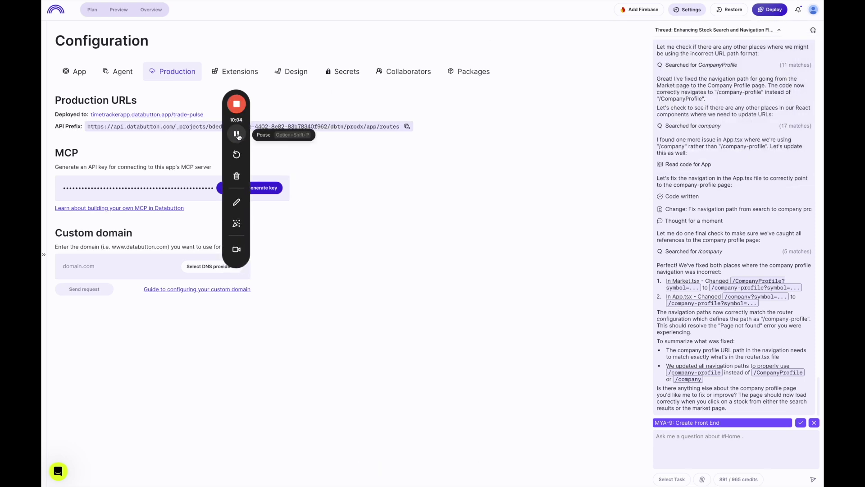
key("super+Tab")
left_click(49, 17)
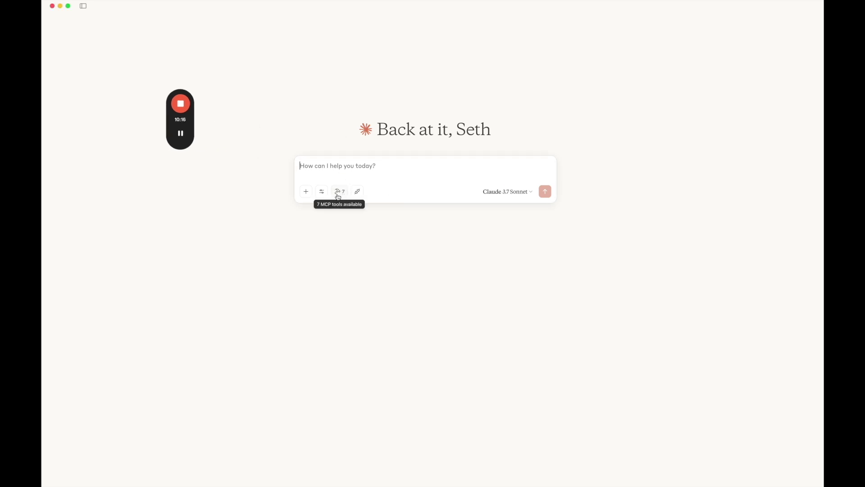
Step: Show the '7' MCP tools list with check_health, get_stock_quote and search_symbol
left_click(338, 193)
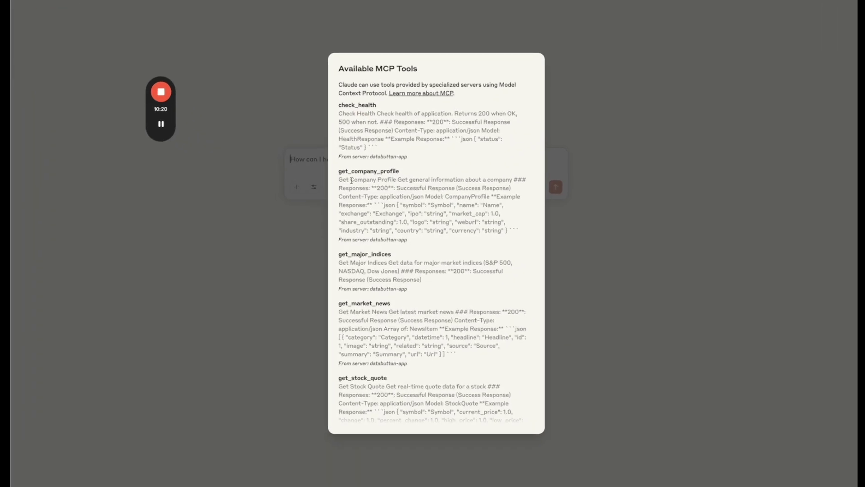
scroll(356, 186, "down", 2)
scroll(348, 177, "down", 3)
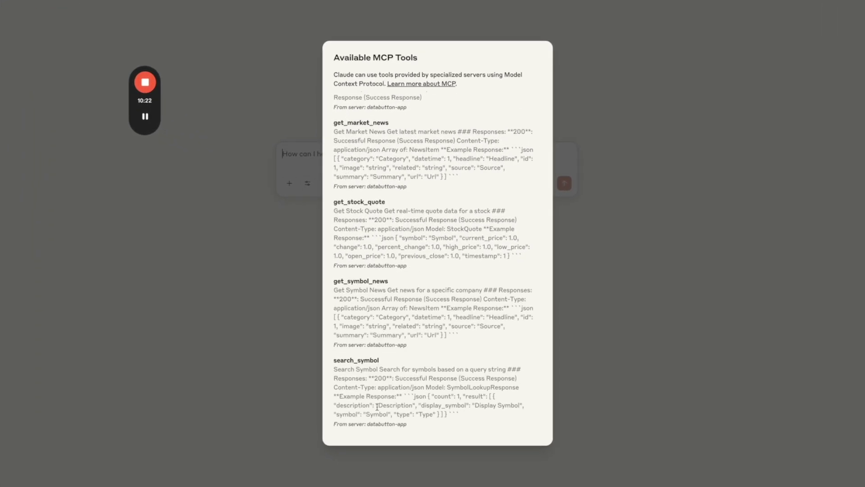
scroll(376, 378, "up", 2)
scroll(369, 341, "up", 2)
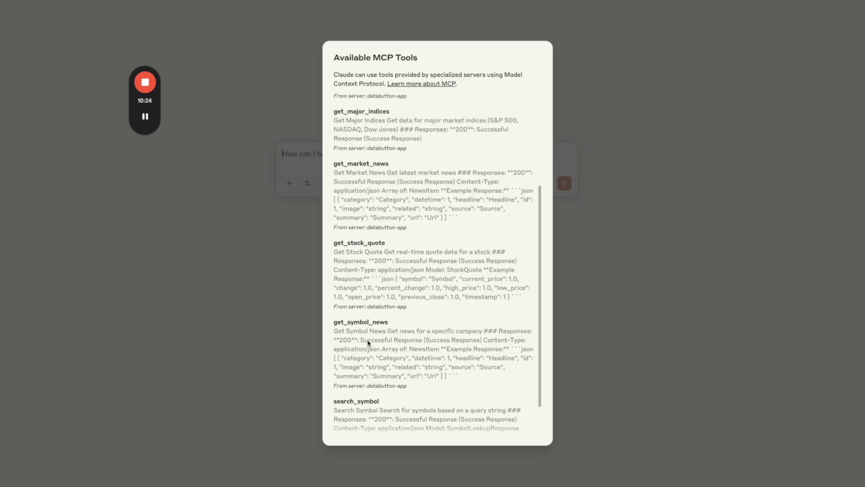
scroll(373, 320, "up", 2)
scroll(370, 244, "up", 1)
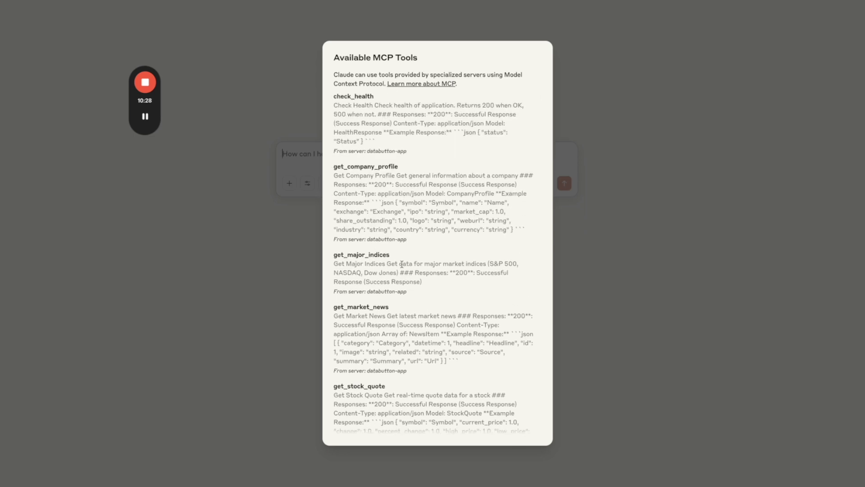
scroll(402, 264, "down", 3)
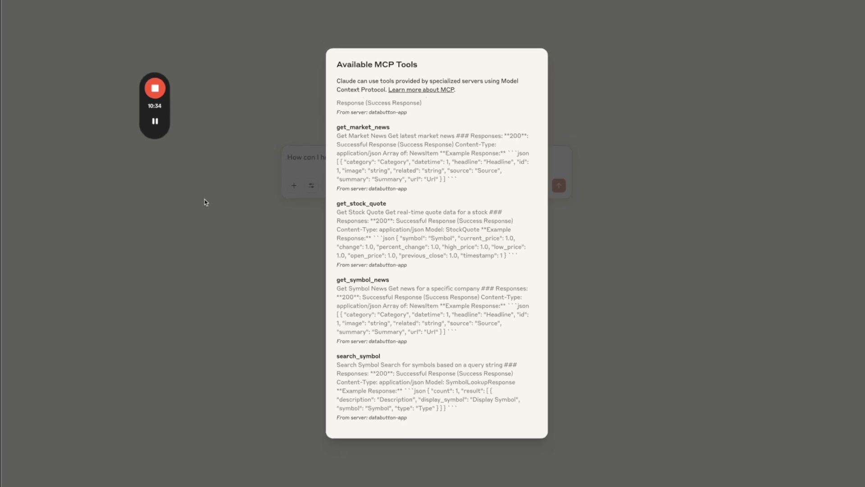
Step: Ask for Meta's stock price and latest news, allowing the quote and news tools for this chat
left_click(205, 201)
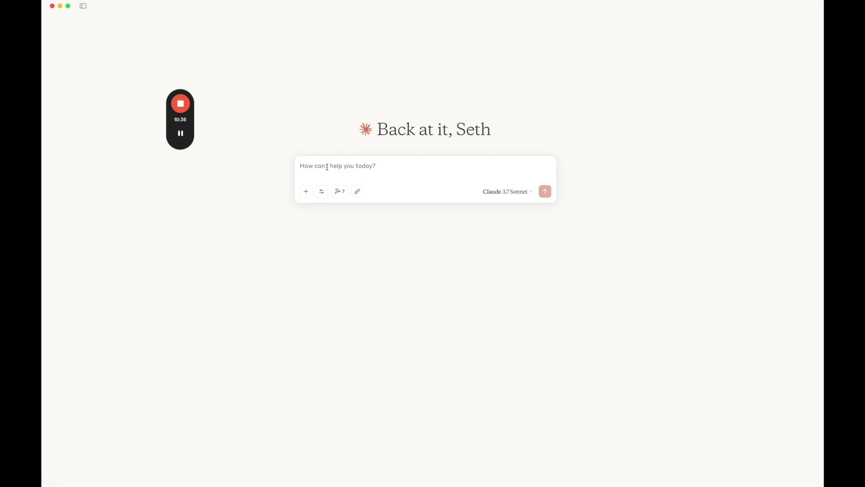
type("Give me the stock pr")
type("ice and late")
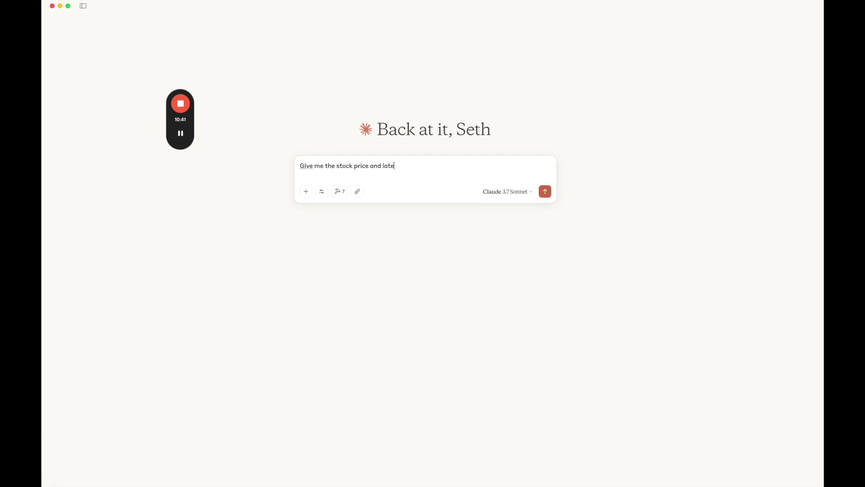
type("st new")
type("bout ")
type(" Met")
type("ck")
key("Return")
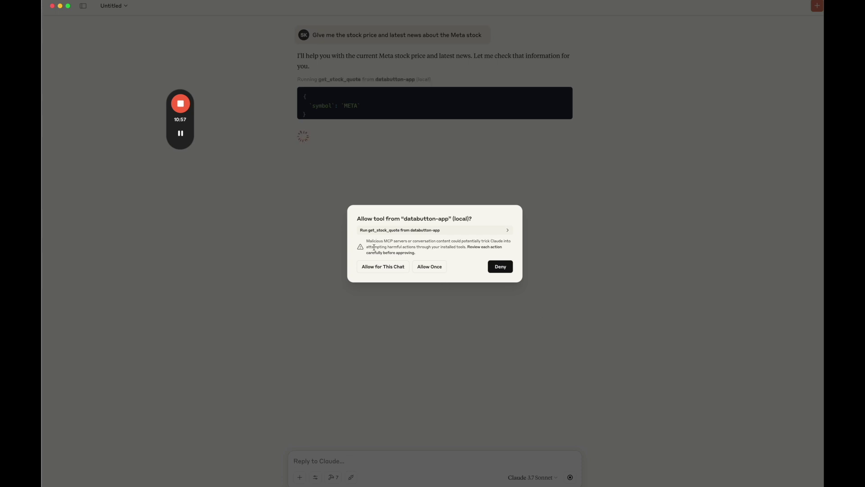
left_click(382, 268)
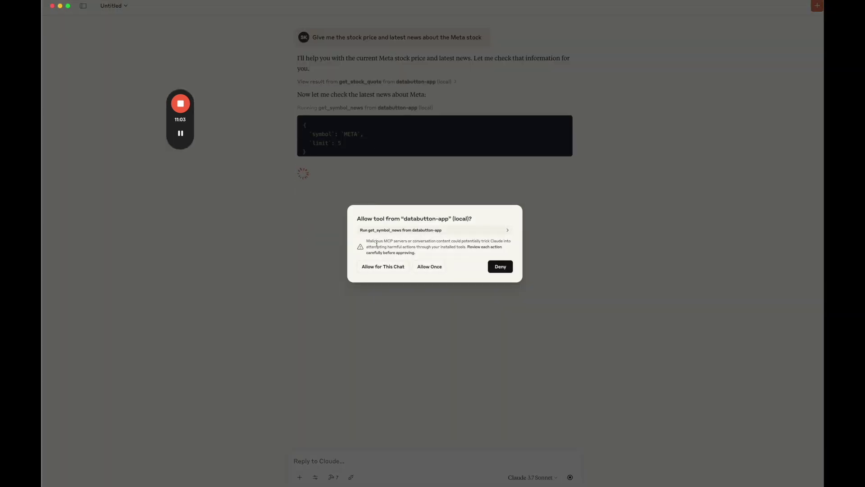
left_click(382, 266)
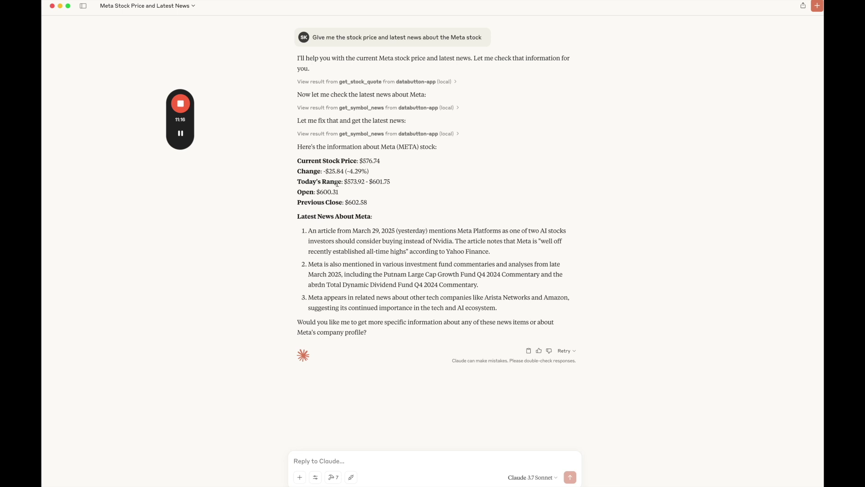
Step: Highlight the answer's $576.74 price, today's trading range and three news items
left_click_drag(331, 161, 425, 183)
left_click(376, 171)
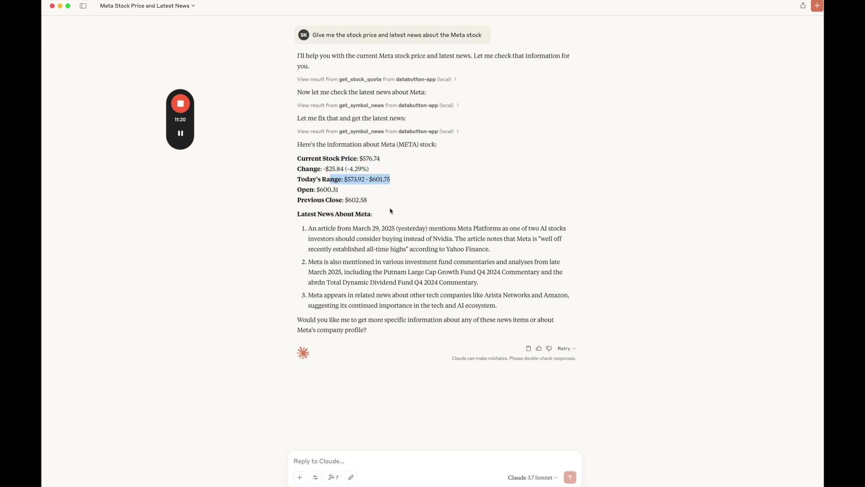
scroll(390, 208, "down", 1)
left_click_drag(325, 230, 376, 307)
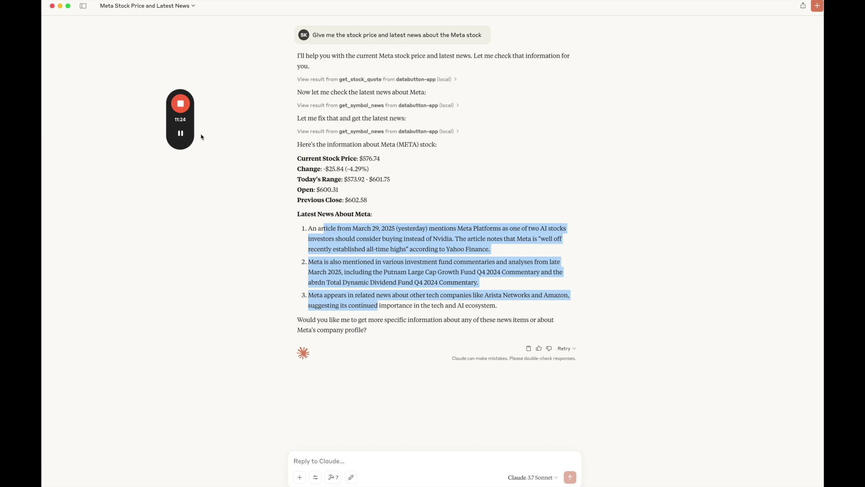
mouse_move(181, 133)
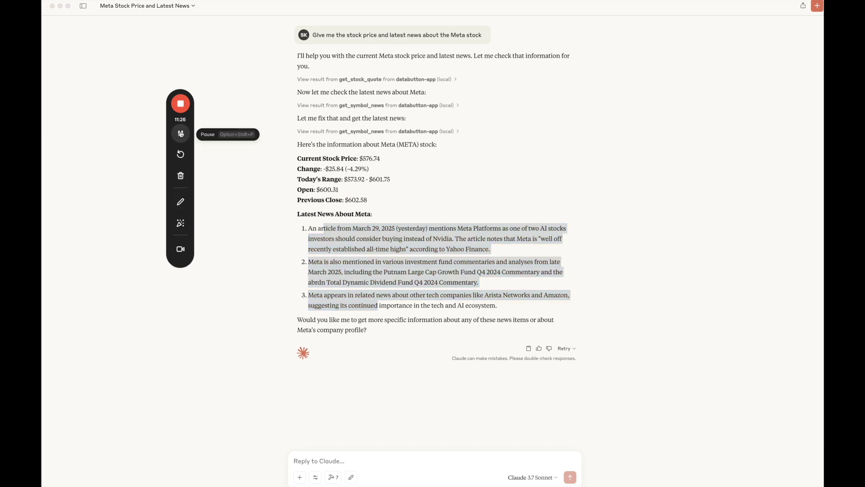
left_click(336, 455)
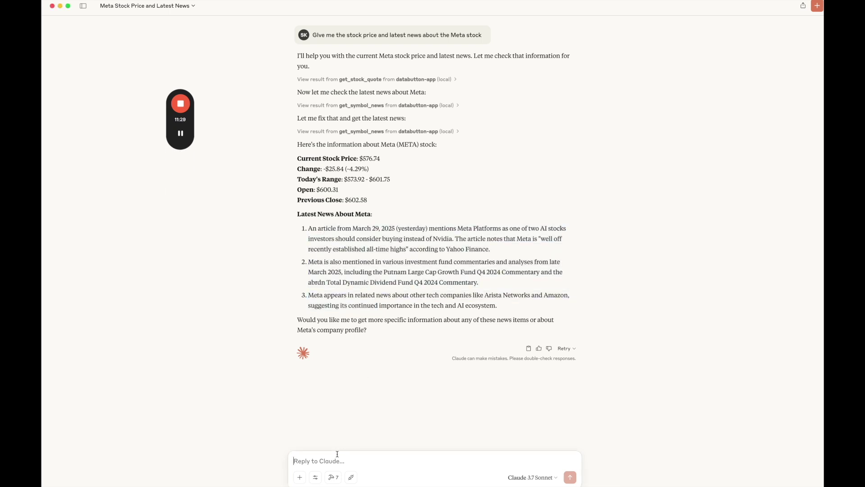
type("Wh")
key("BackSpace")
type("met")
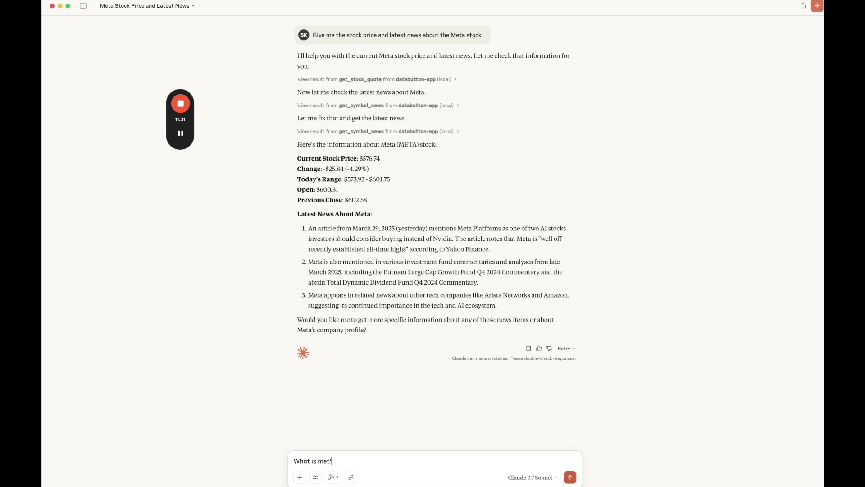
type("a's market cap?")
key("Return")
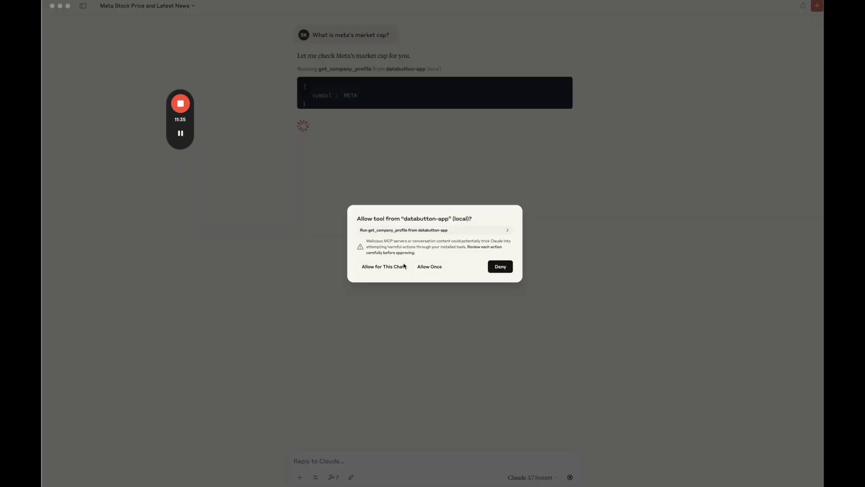
left_click(399, 267)
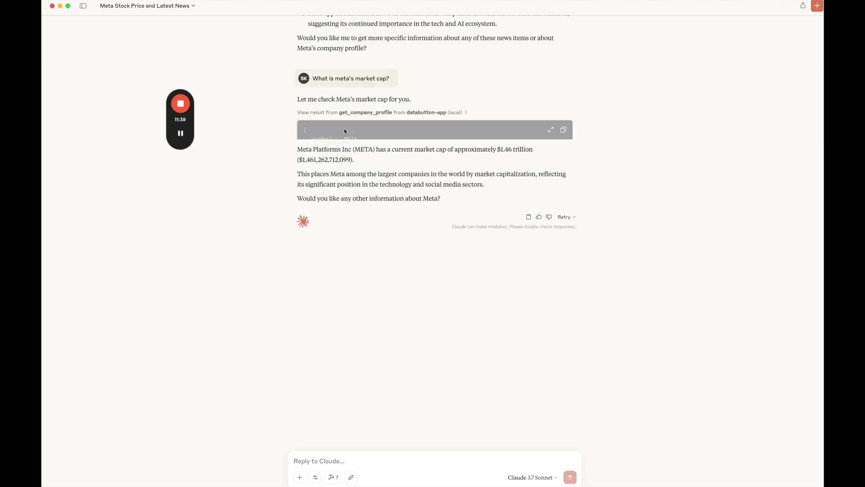
left_click_drag(328, 149, 433, 197)
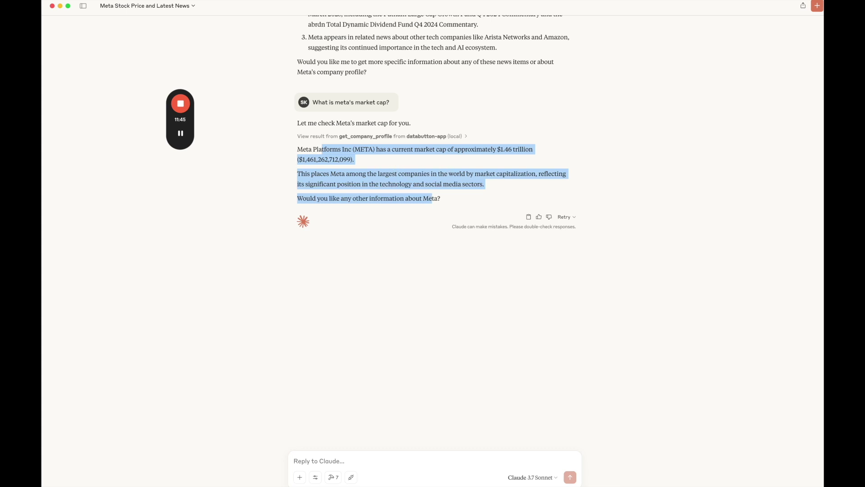
left_click(350, 304)
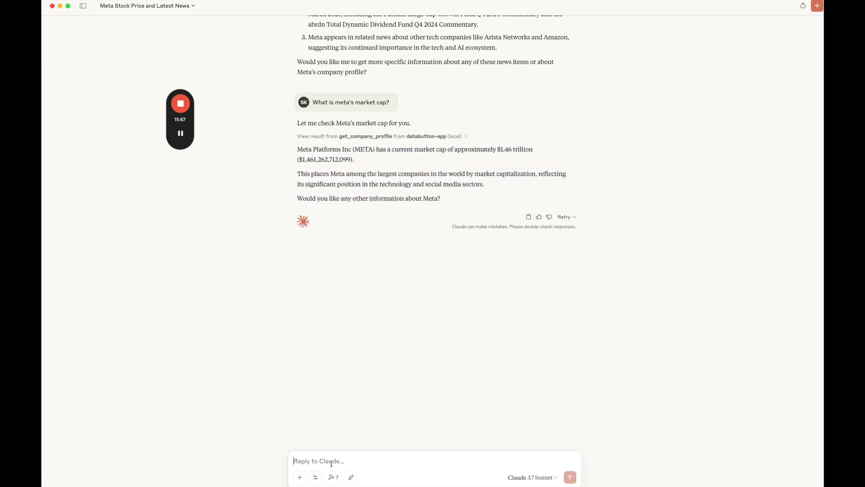
type("Ca")
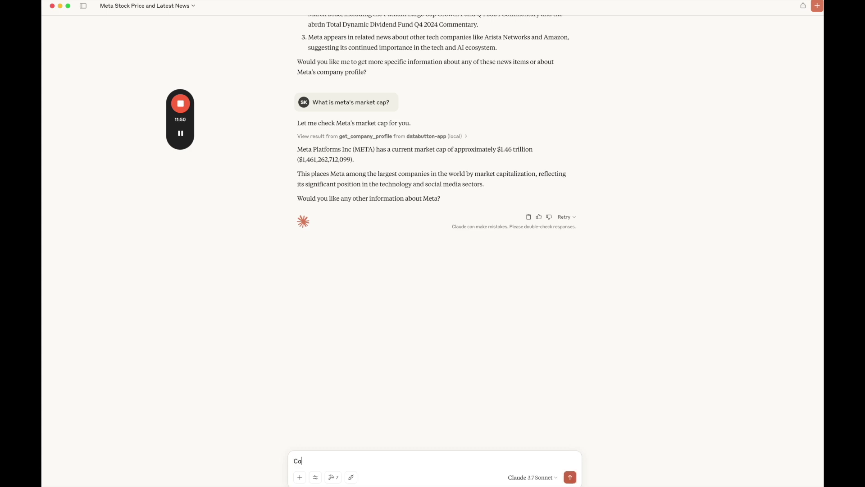
type("n you givem")
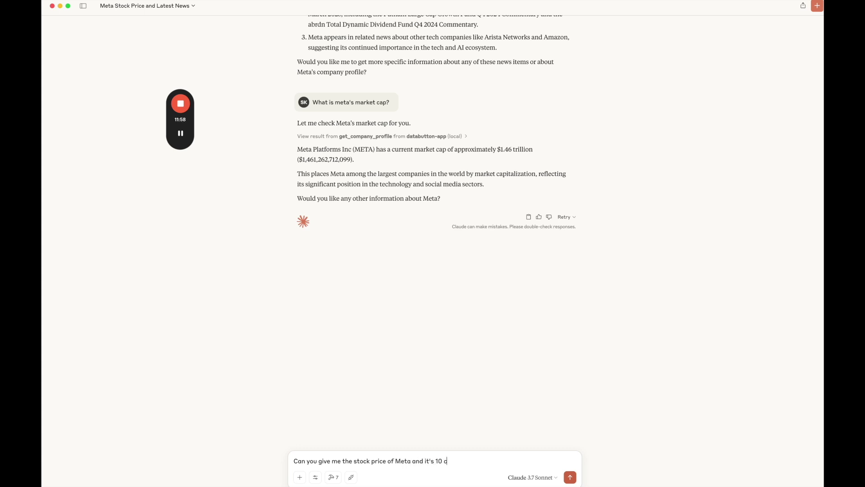
type("comp")
type("etitors?")
Step: Send a request comparing Meta's price and market cap with five competitors, allowing databutton-app tools
double_click(438, 461)
type("5")
left_click(383, 460)
type("and marke")
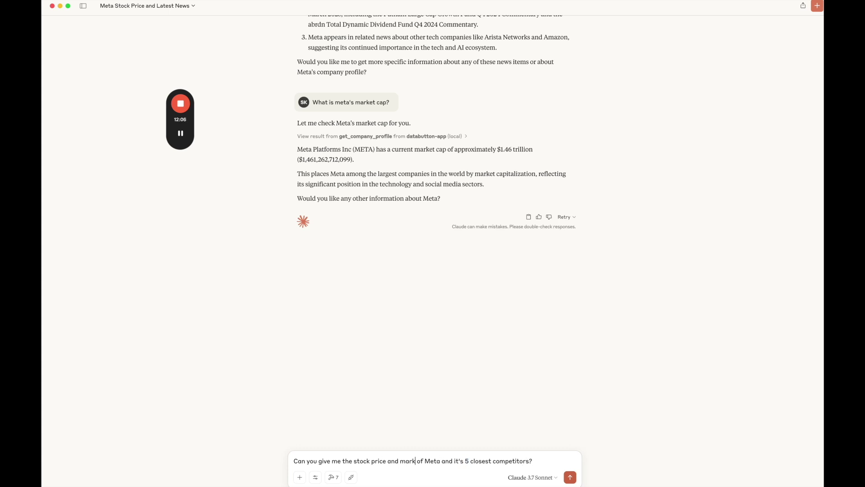
type("t cap")
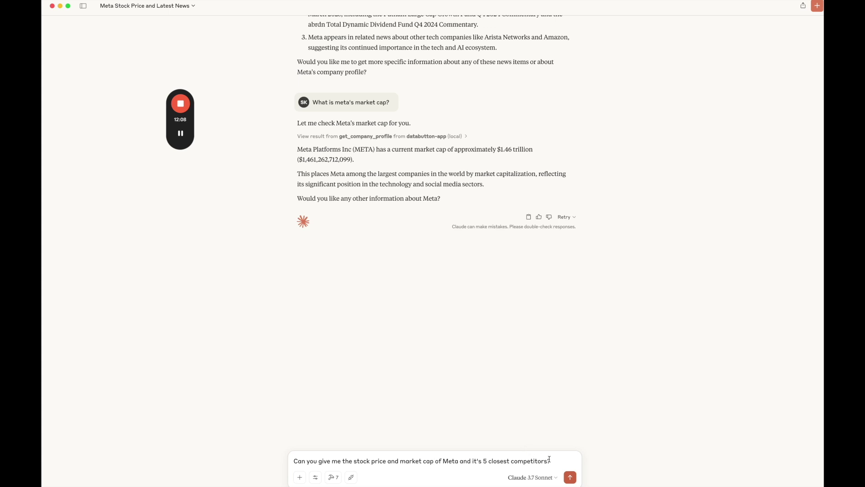
key("shift+Return")
type("Please put it in a table")
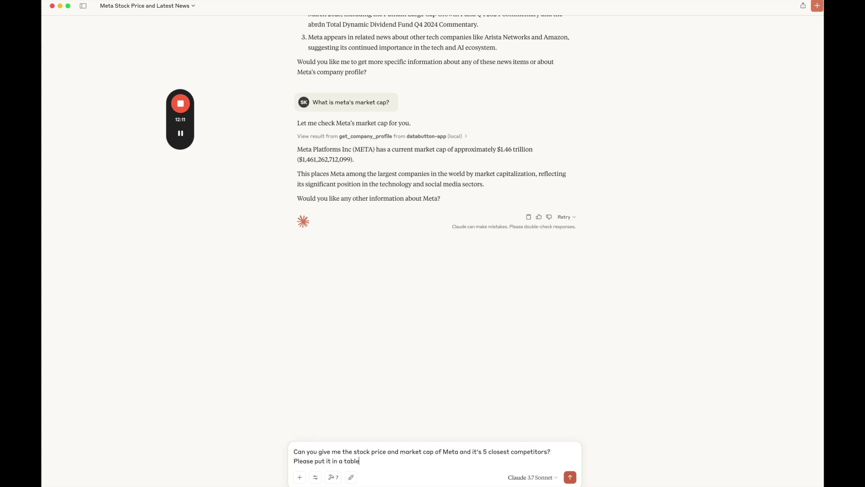
key("Return")
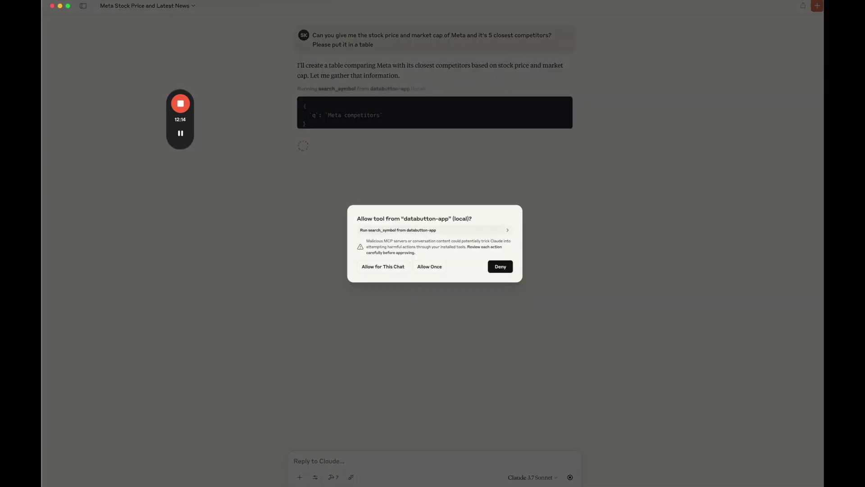
left_click(383, 266)
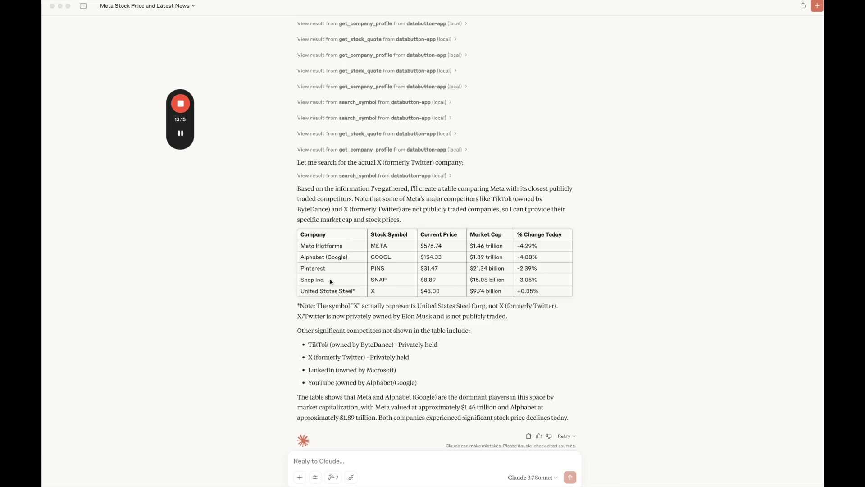
scroll(397, 325, "down", 1)
left_click_drag(310, 292, 487, 302)
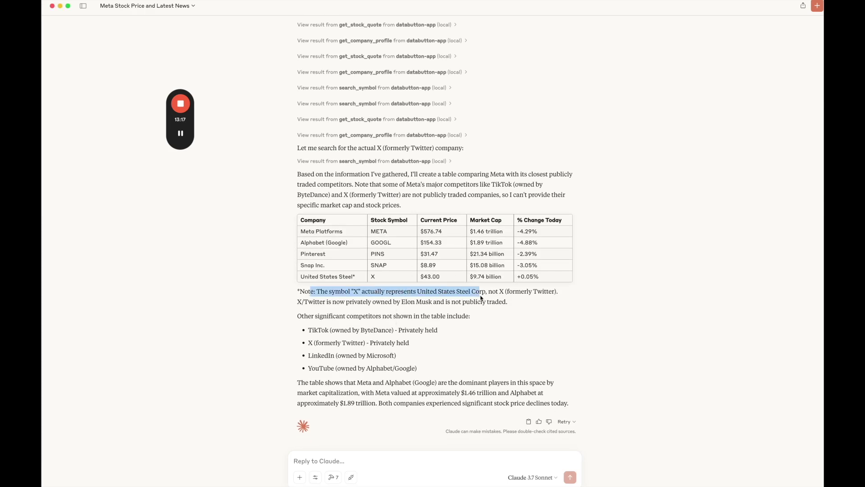
left_click_drag(329, 330, 376, 368)
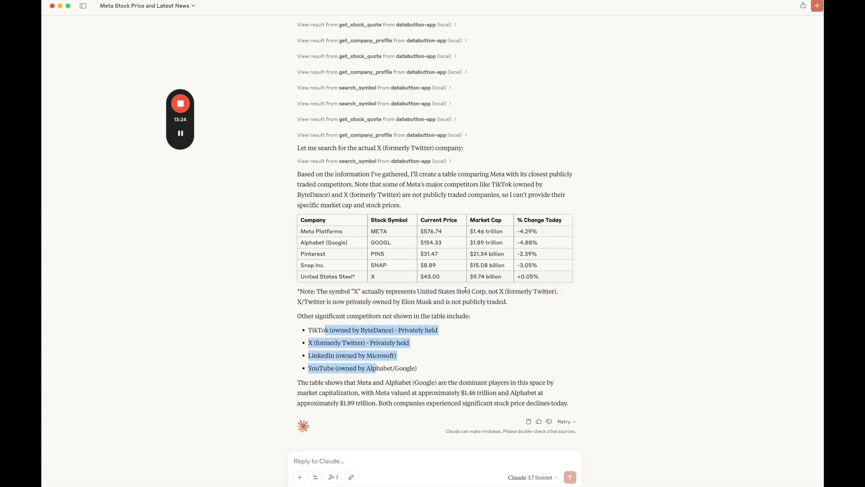
left_click_drag(313, 230, 547, 256)
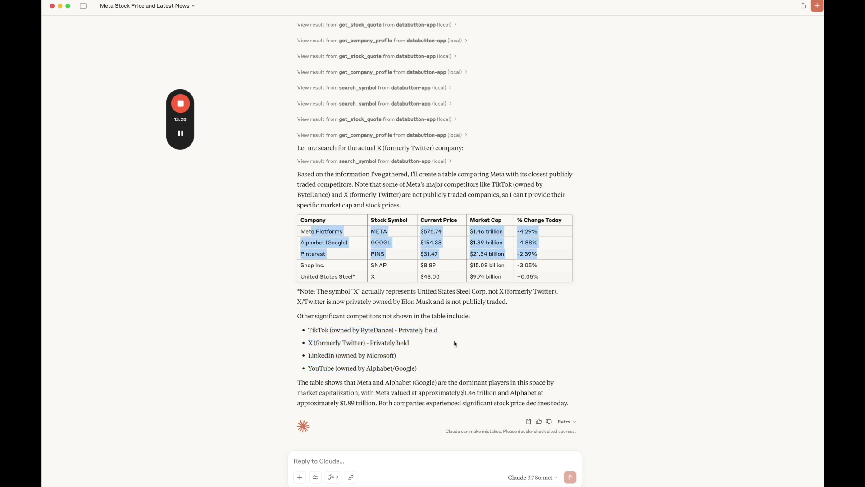
left_click(343, 466)
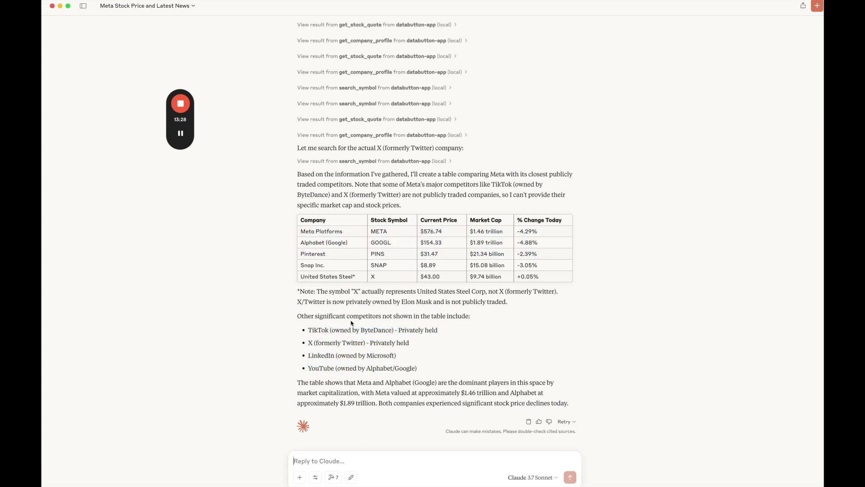
scroll(351, 323, "up", 2)
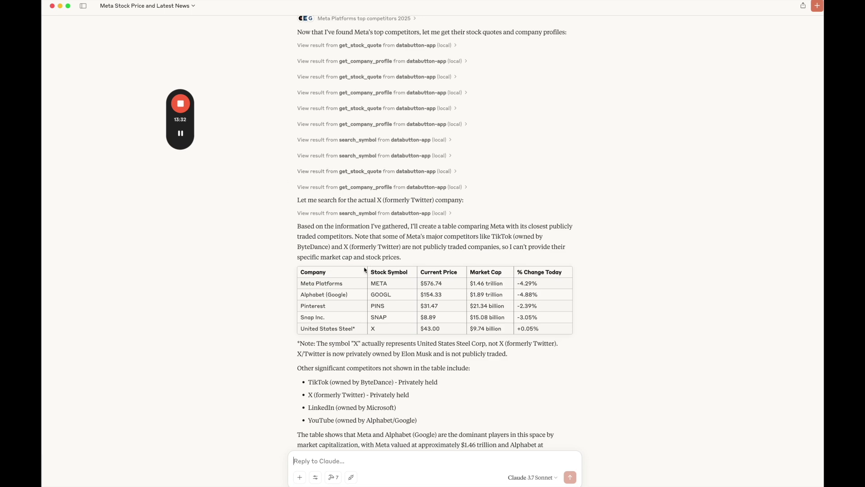
scroll(365, 270, "up", 10)
scroll(344, 216, "down", 15)
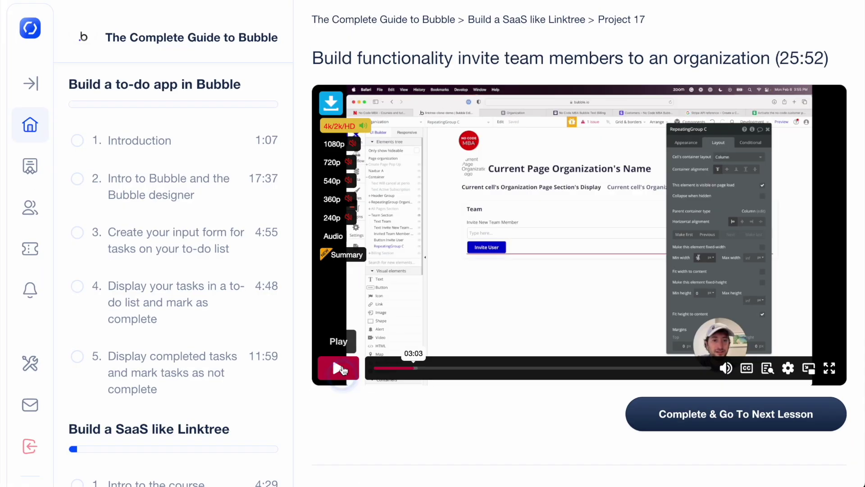
left_click(338, 367)
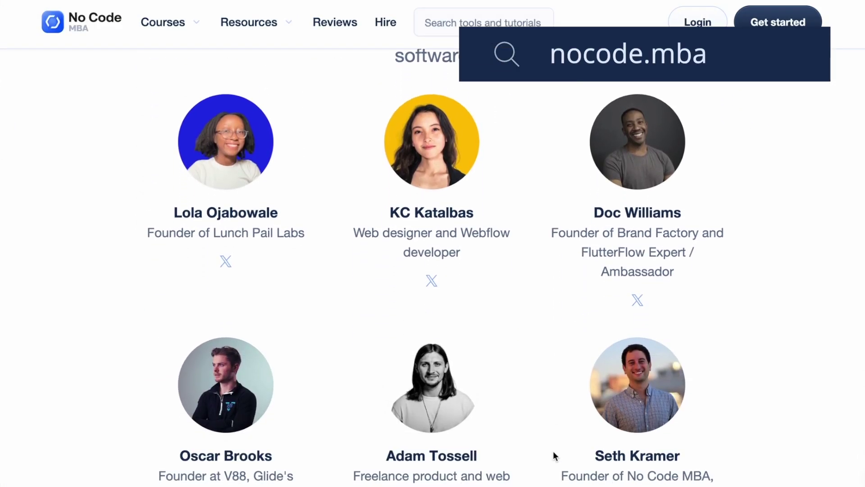
scroll(553, 452, "down", 3)
scroll(553, 452, "down", 3)
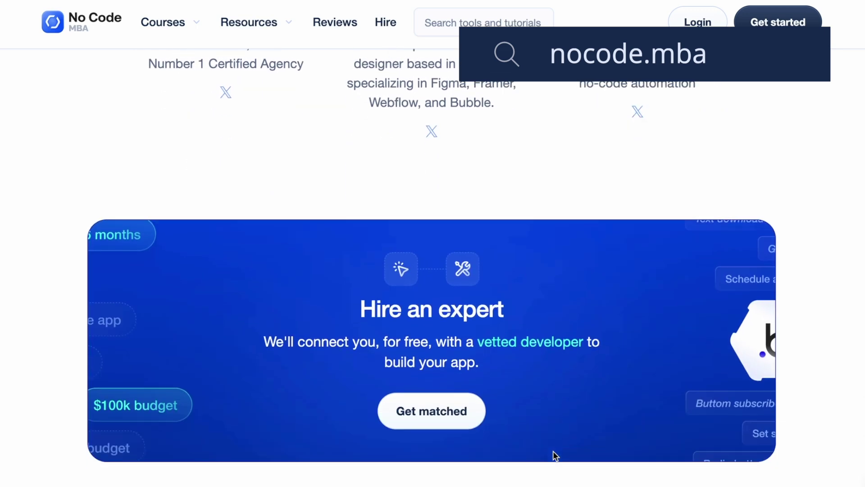
scroll(553, 451, "down", 1)
scroll(553, 452, "down", 2)
scroll(554, 451, "down", 3)
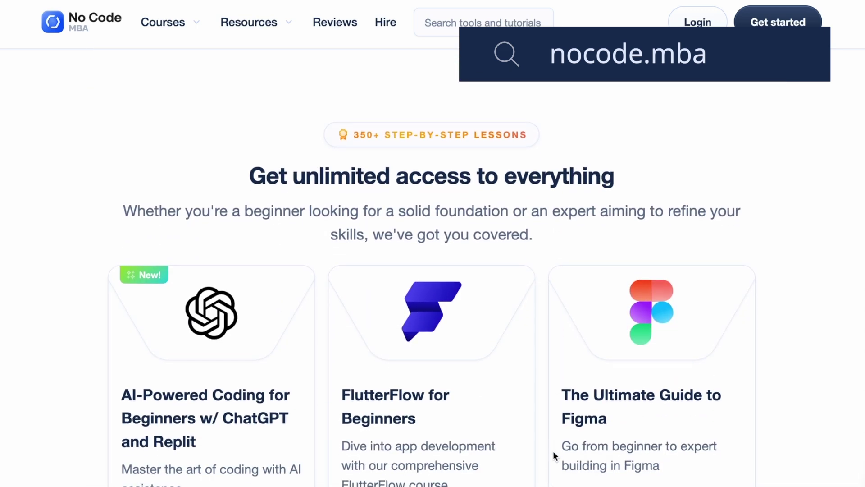
scroll(553, 451, "down", 1)
scroll(553, 452, "down", 3)
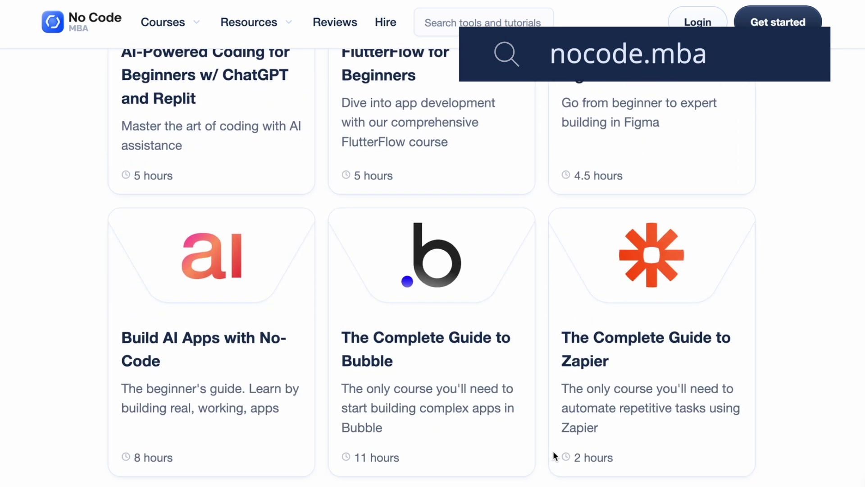
scroll(553, 451, "down", 1)
scroll(553, 451, "down", 3)
scroll(553, 451, "down", 2)
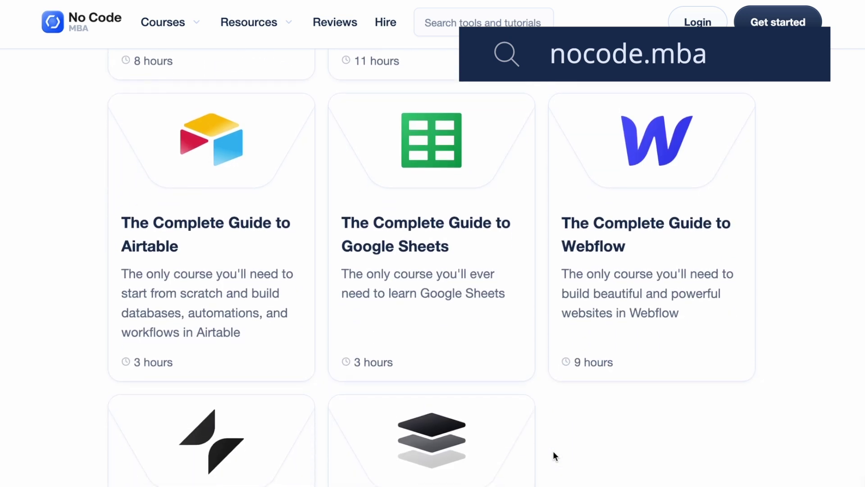
scroll(553, 456, "down", 1)
scroll(552, 456, "down", 3)
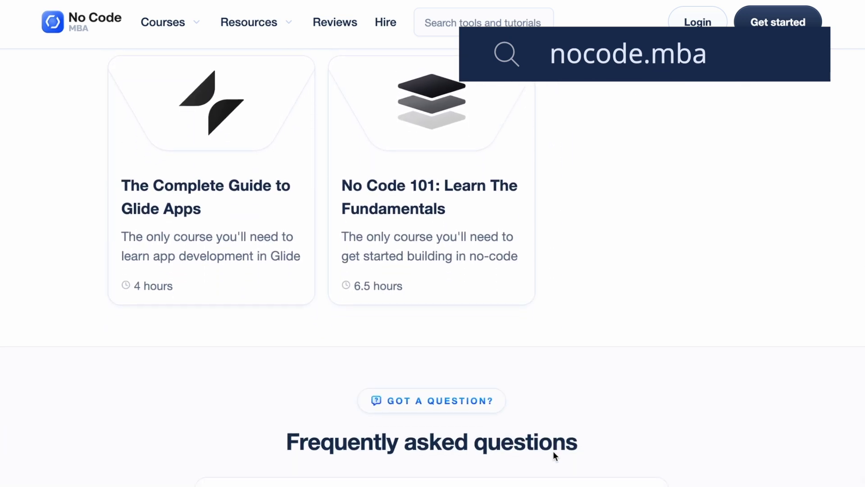
scroll(553, 451, "down", 4)
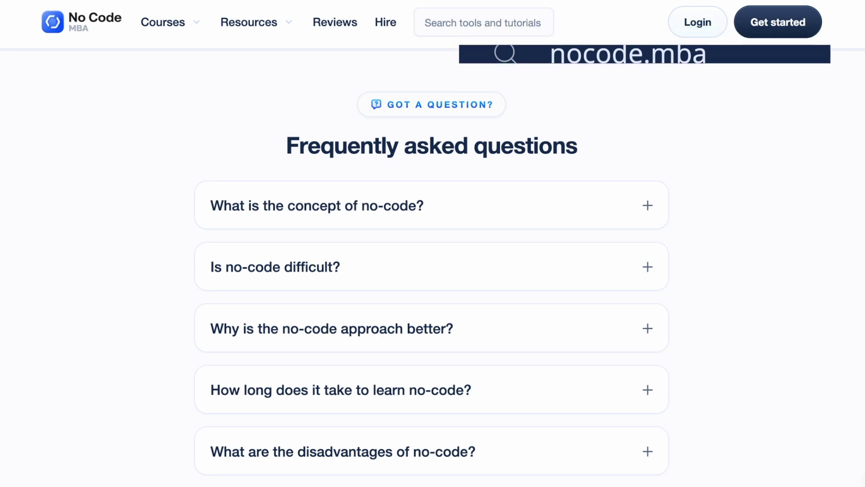